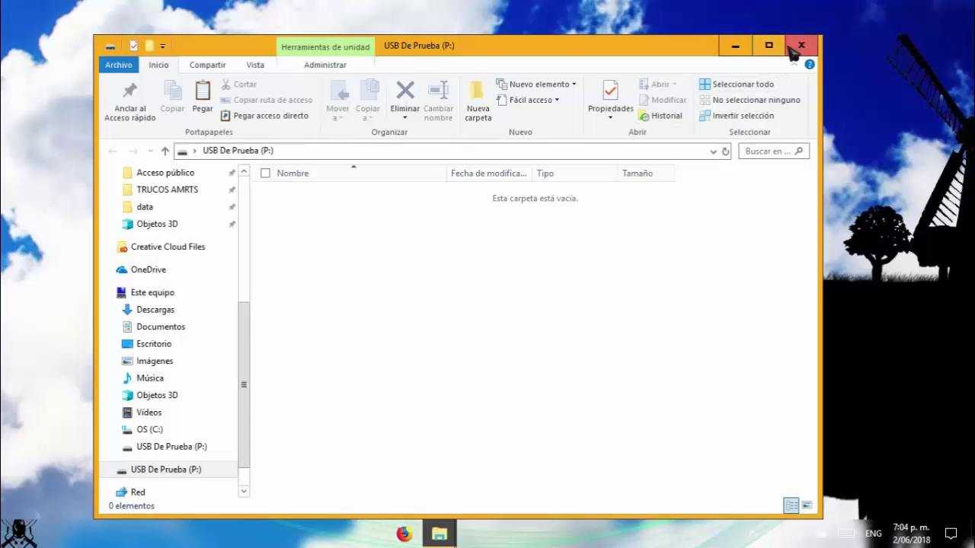
Step: Close the current folder window and open the USB De Prueba (P:) drive from Este equipo
click(801, 45)
click(710, 355)
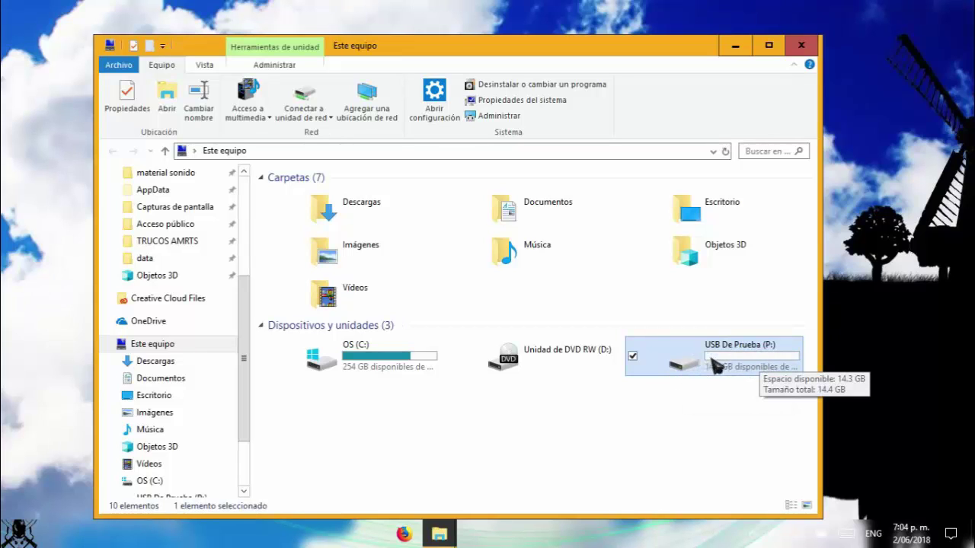
double_click(683, 371)
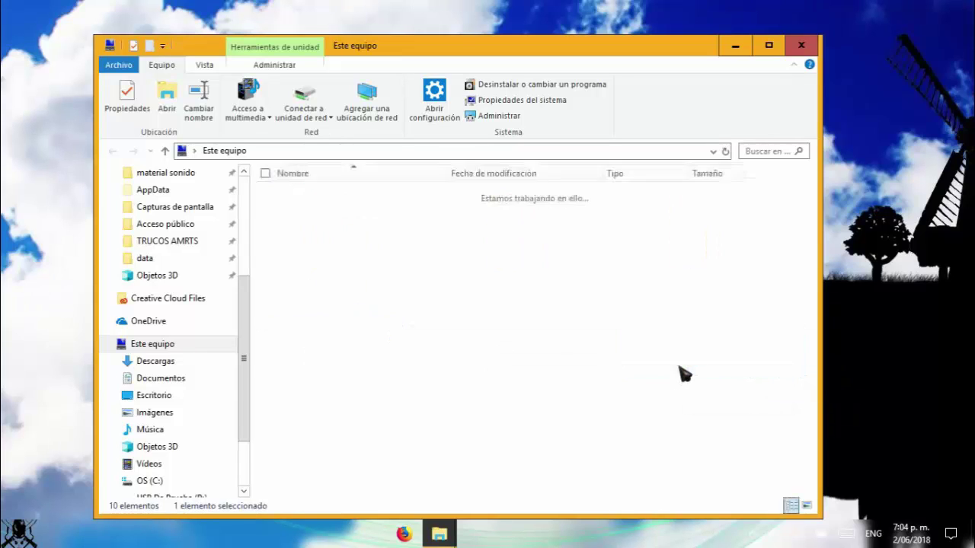
right_click(489, 319)
click(525, 163)
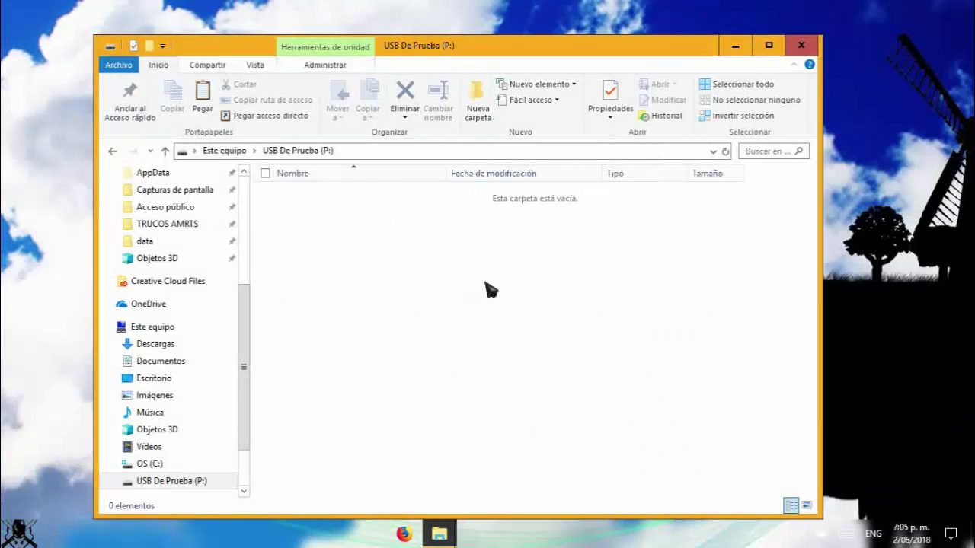
Step: Create a new text document in the Escritorio folder and name it autorun.inf, accepting the extension change
click(440, 533)
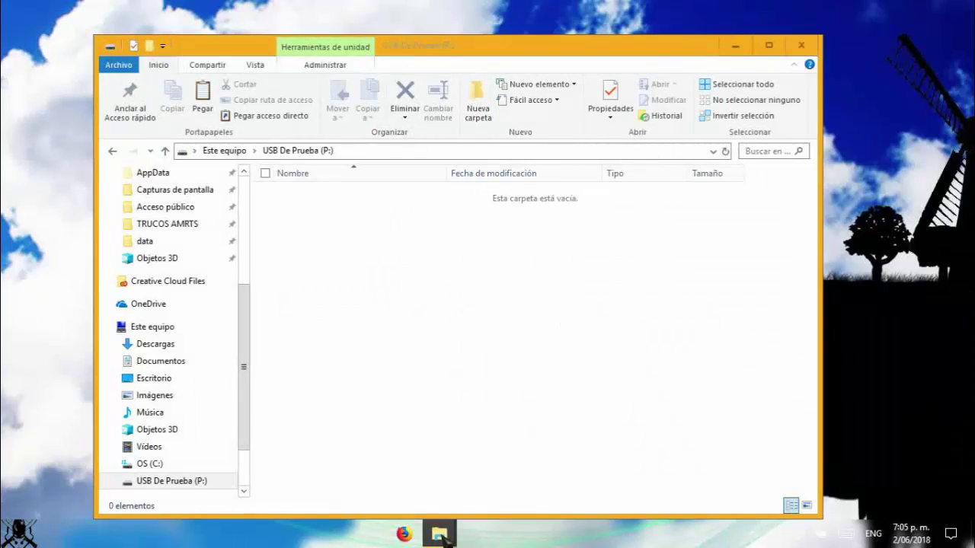
click(373, 491)
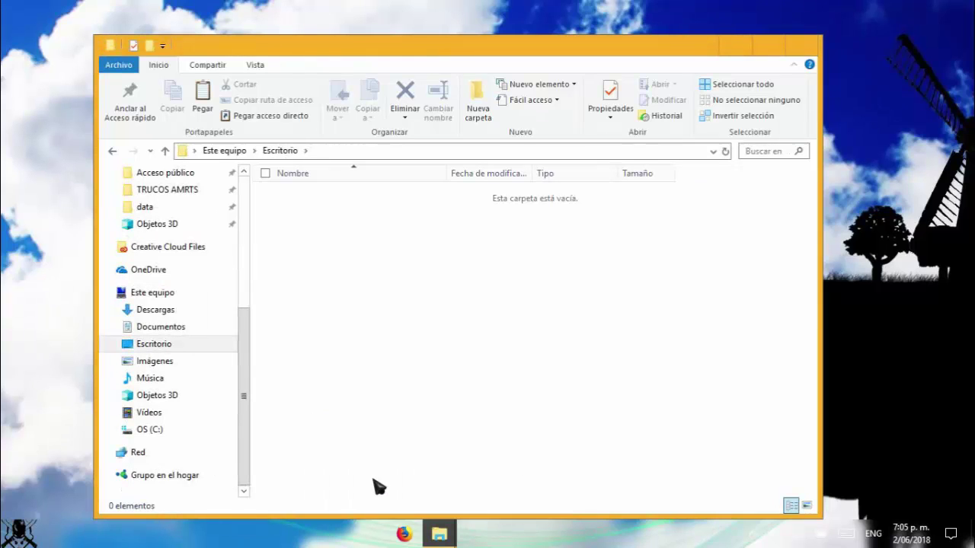
right_click(428, 261)
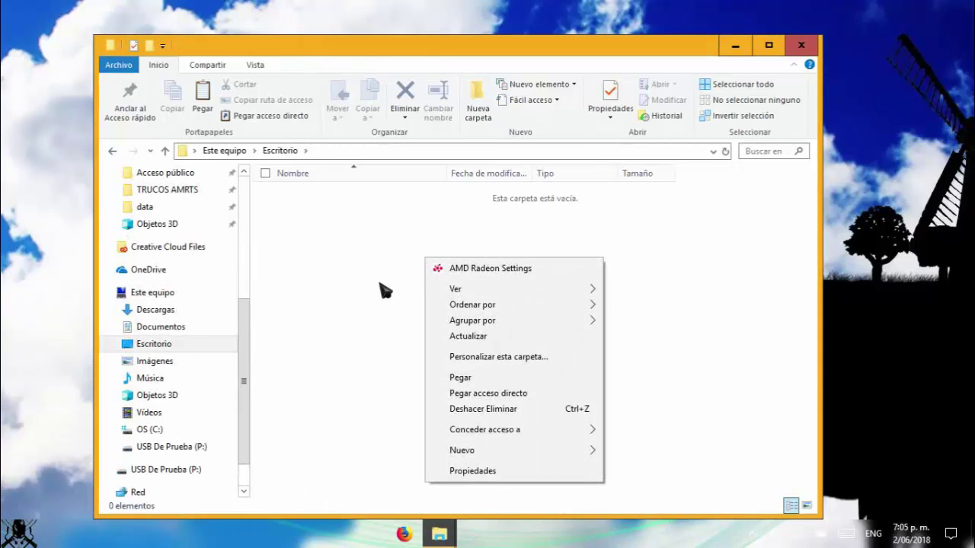
mouse_move(538, 459)
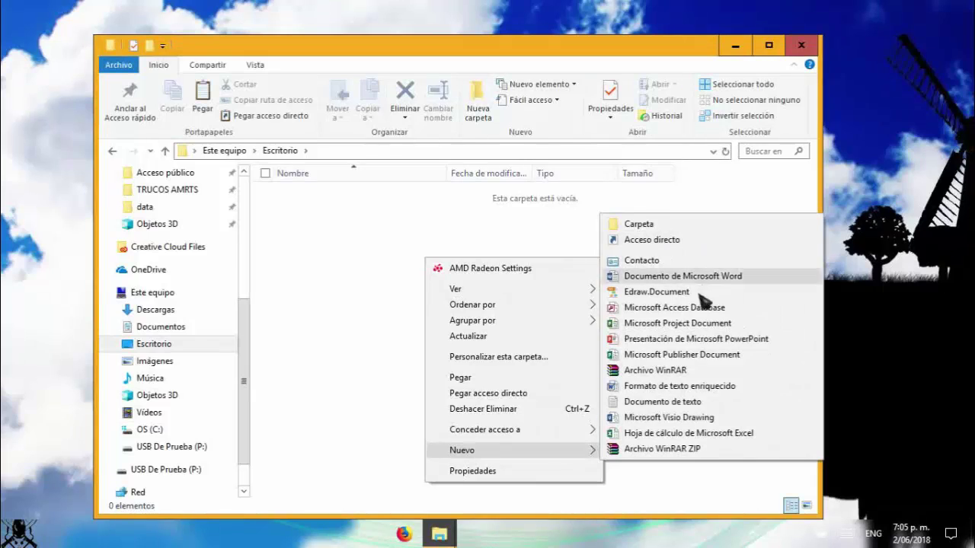
click(659, 404)
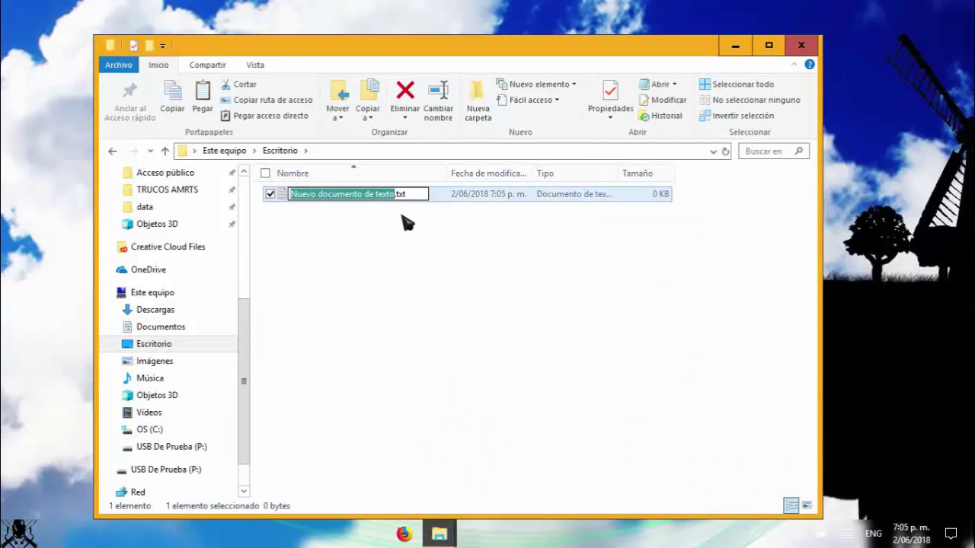
text(autorun)
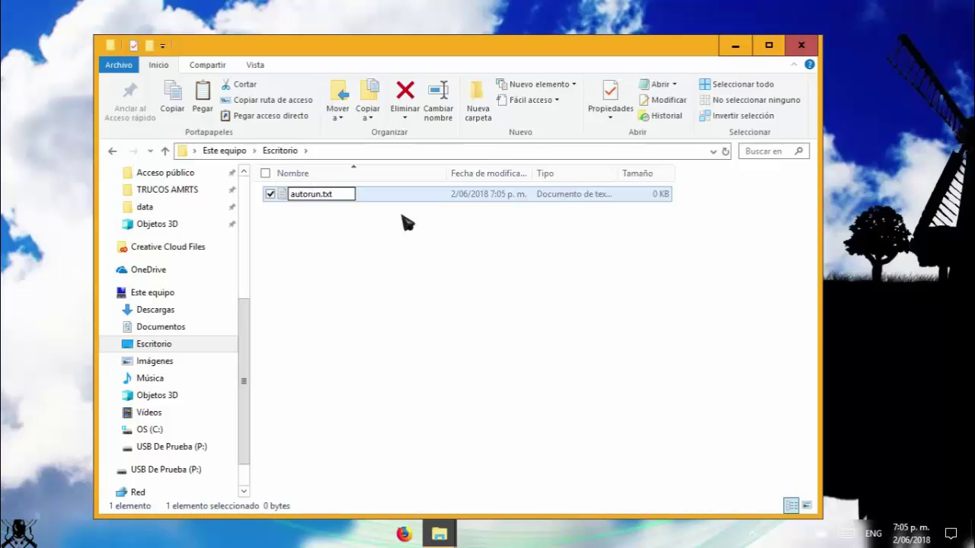
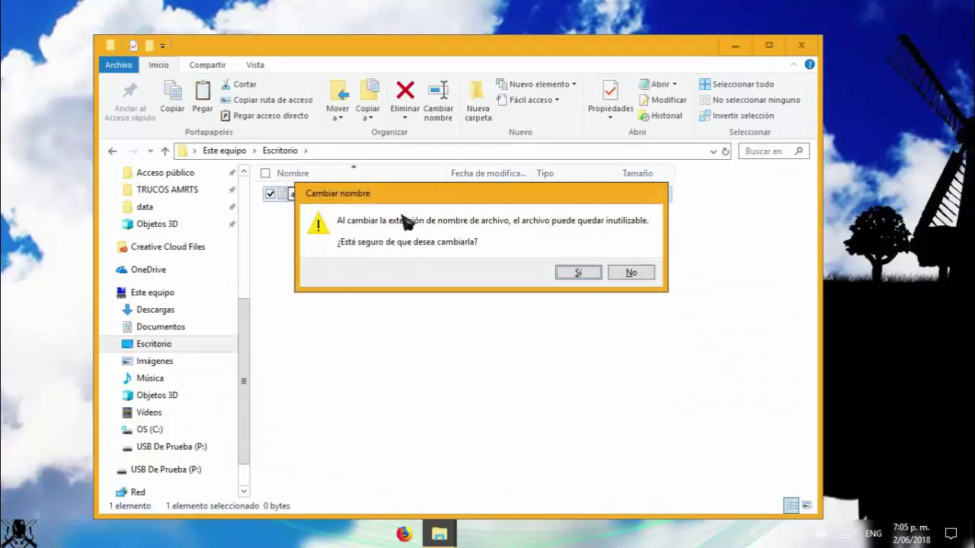
click(583, 273)
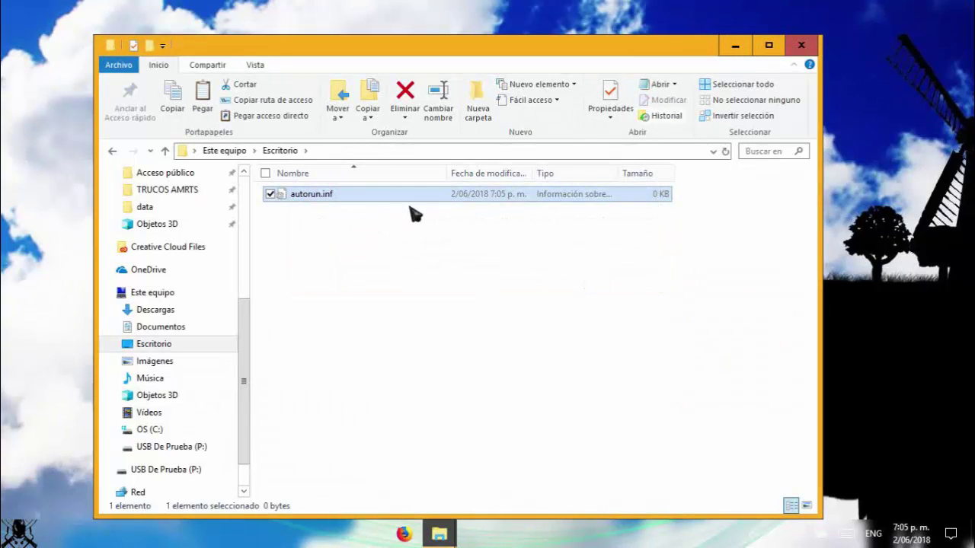
Step: Open autorun.inf in Notepad and write the lines [AutoRun] and Icon="Nombre del archivo".ico
right_click(377, 197)
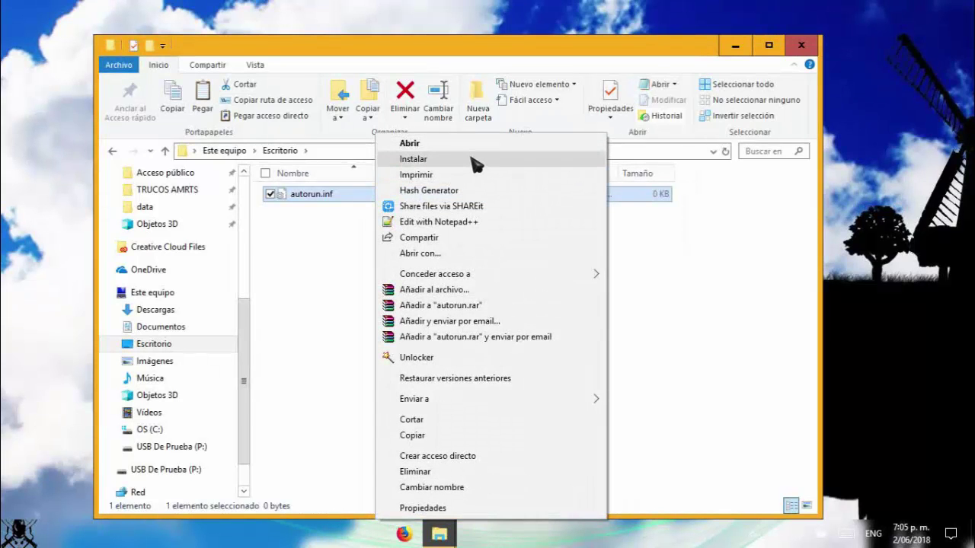
click(451, 145)
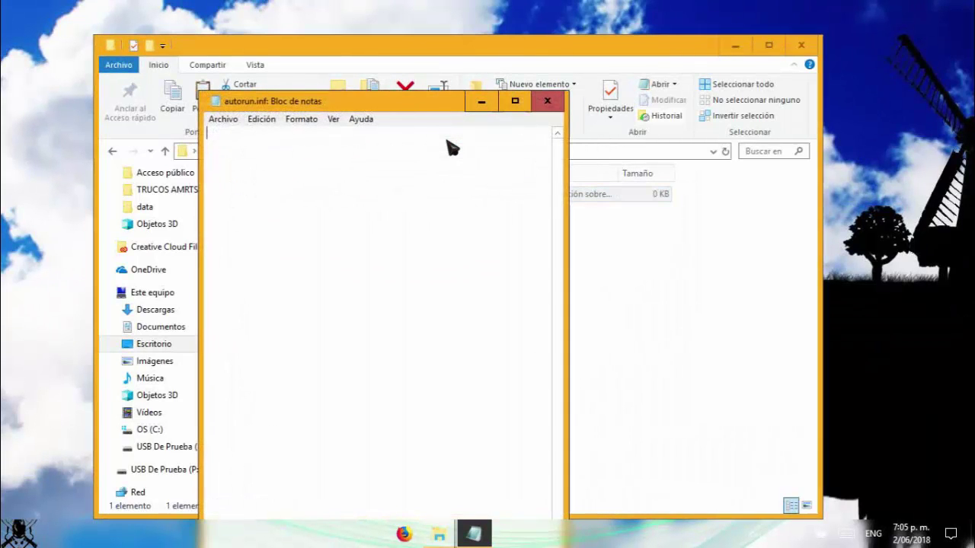
mouse_move(315, 102)
mouse_down()
mouse_move(330, 80)
mouse_move(314, 98)
mouse_up()
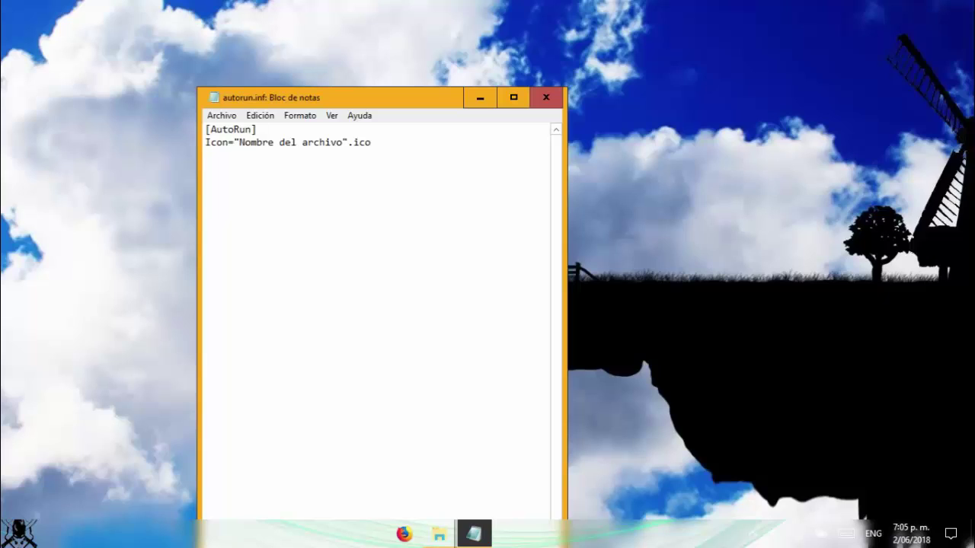
double_click(362, 145)
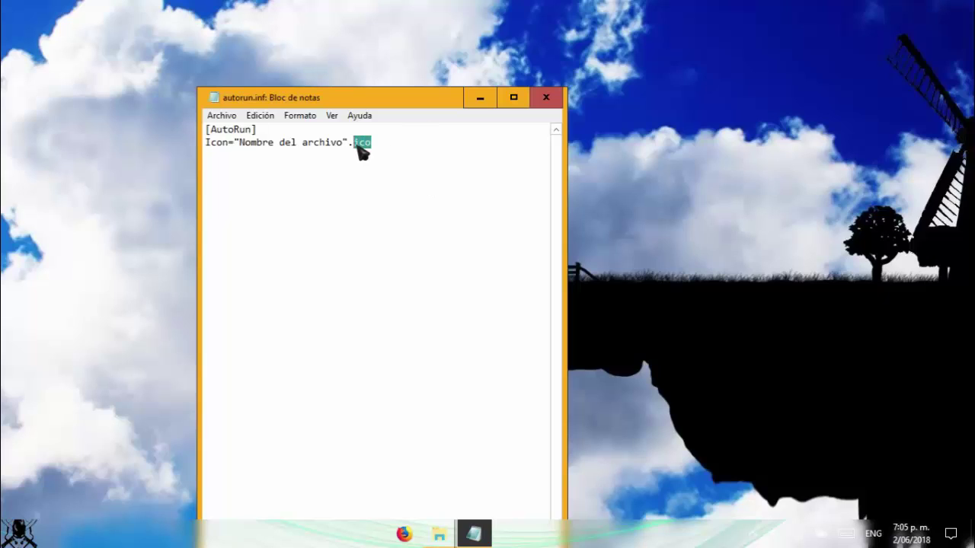
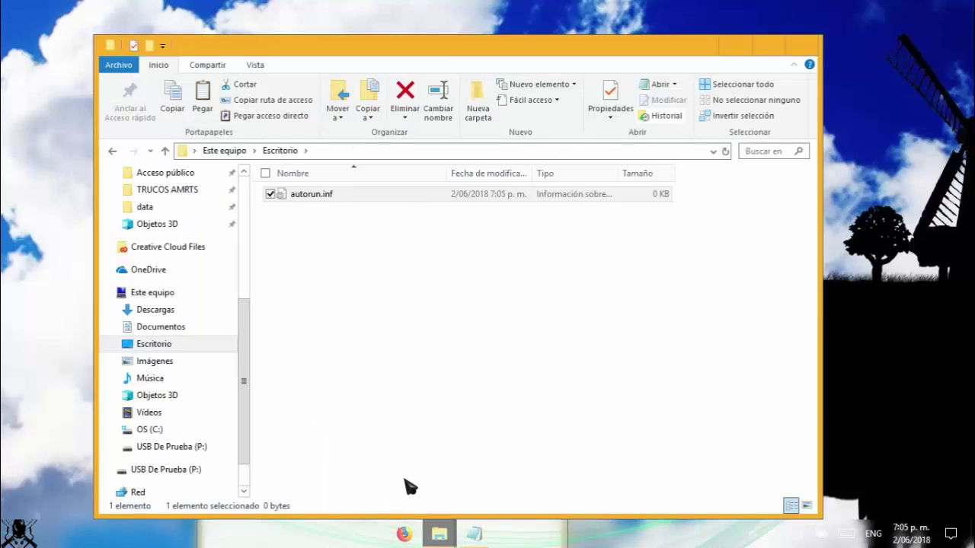
Step: Paste the image Evans-Pi-1.png into the Escritorio folder and show the files as large icons
key(ctrl+v)
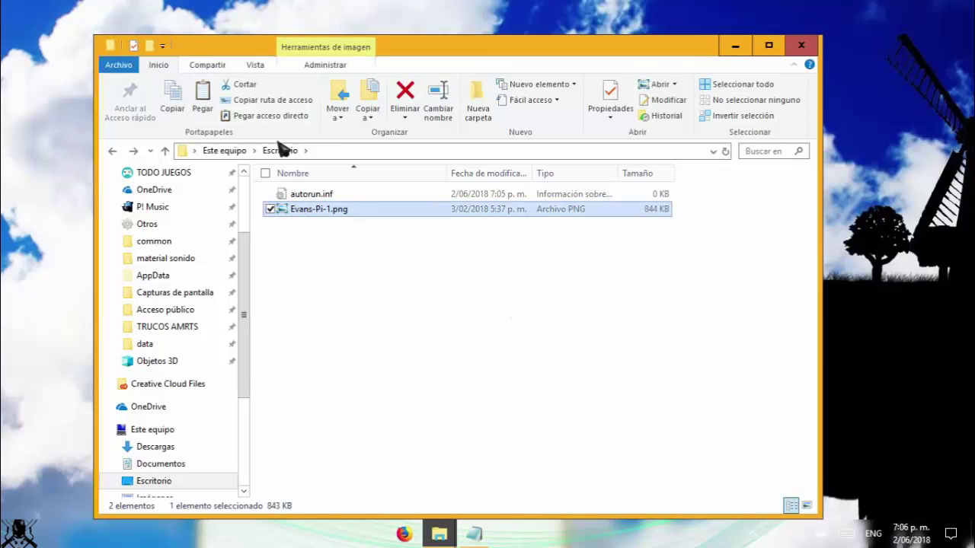
click(258, 66)
click(389, 86)
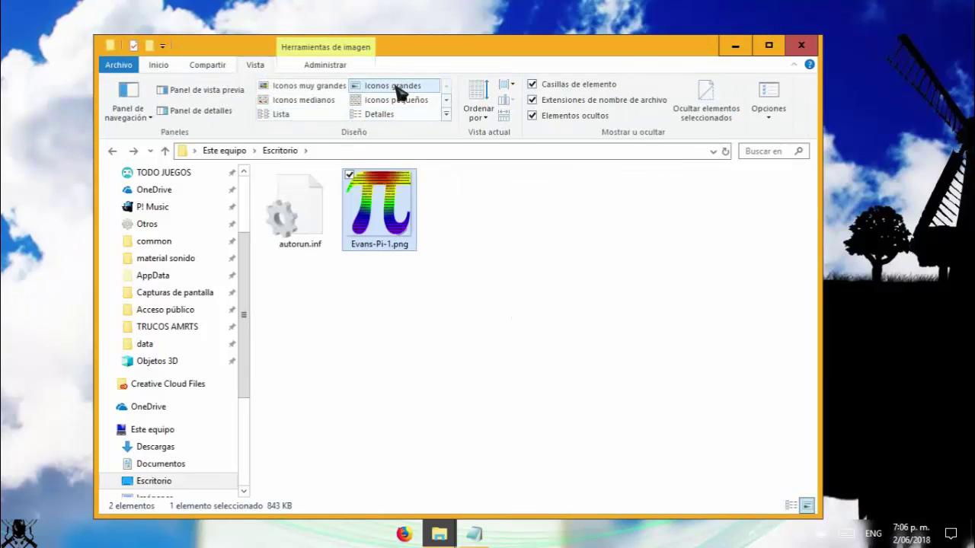
click(503, 320)
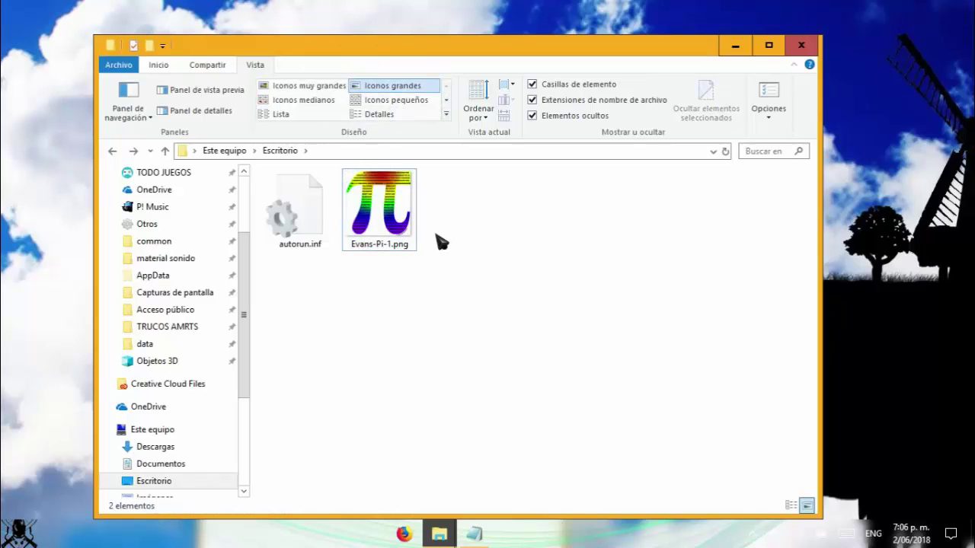
Step: Place the autorun.inf text window below the file icons and replace the quoted file name placeholder with Evans-Pi-1
click(303, 231)
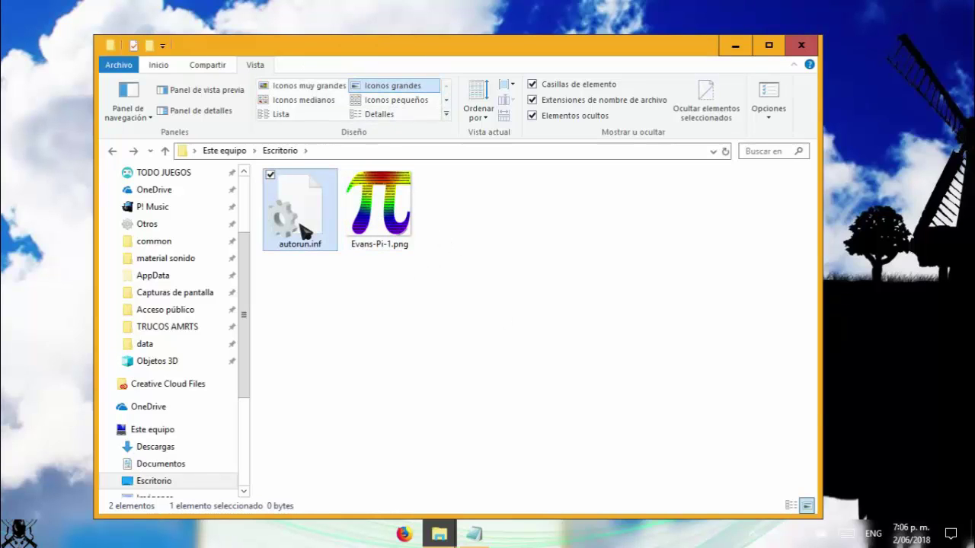
click(476, 535)
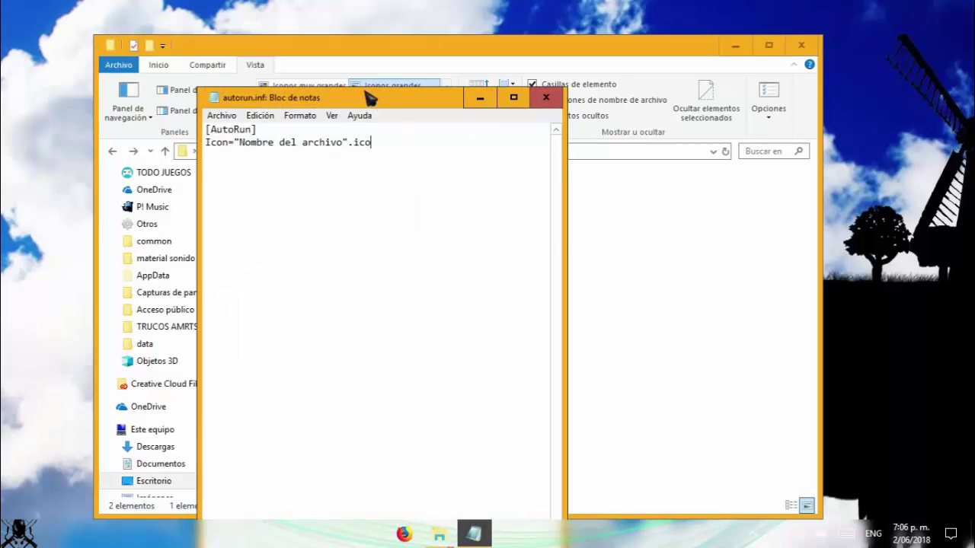
drag(367, 97, 508, 283)
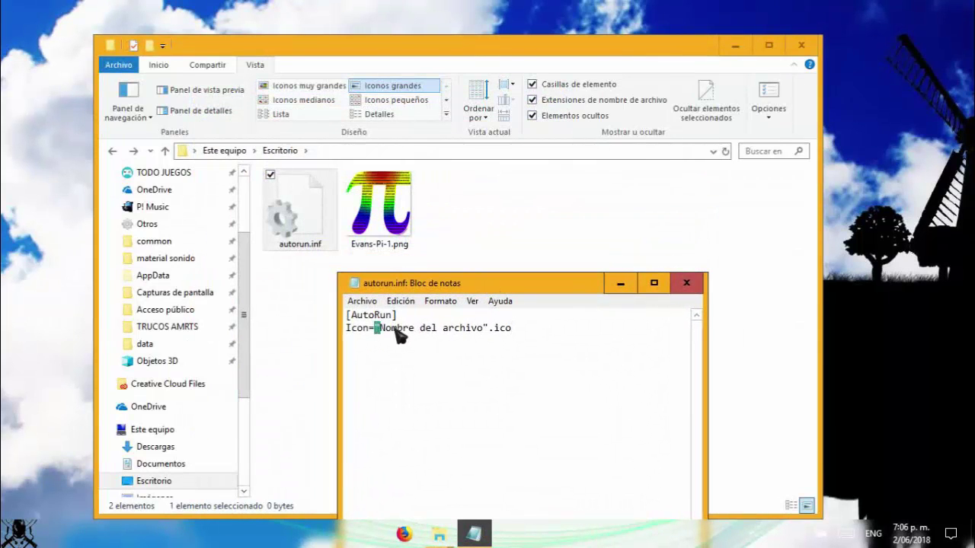
drag(374, 329, 489, 336)
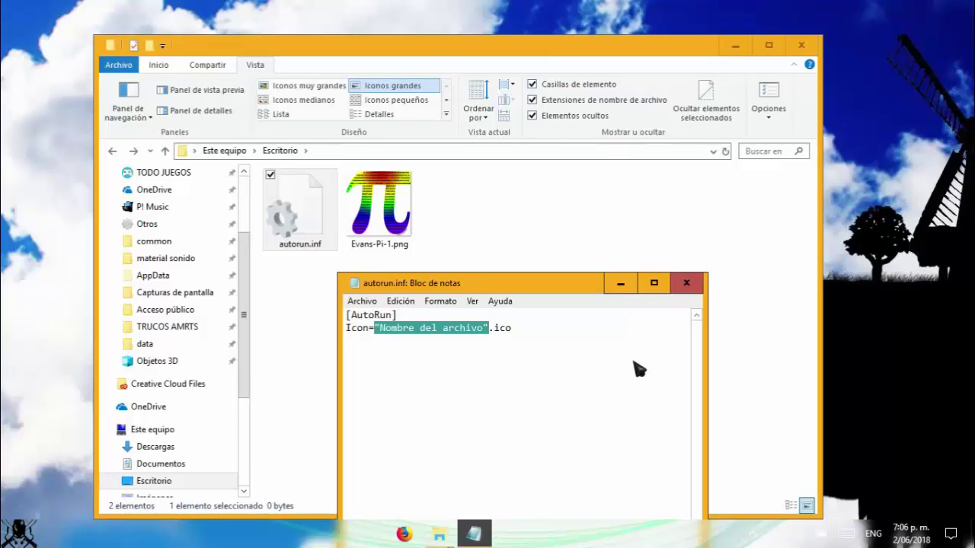
text(Evan)
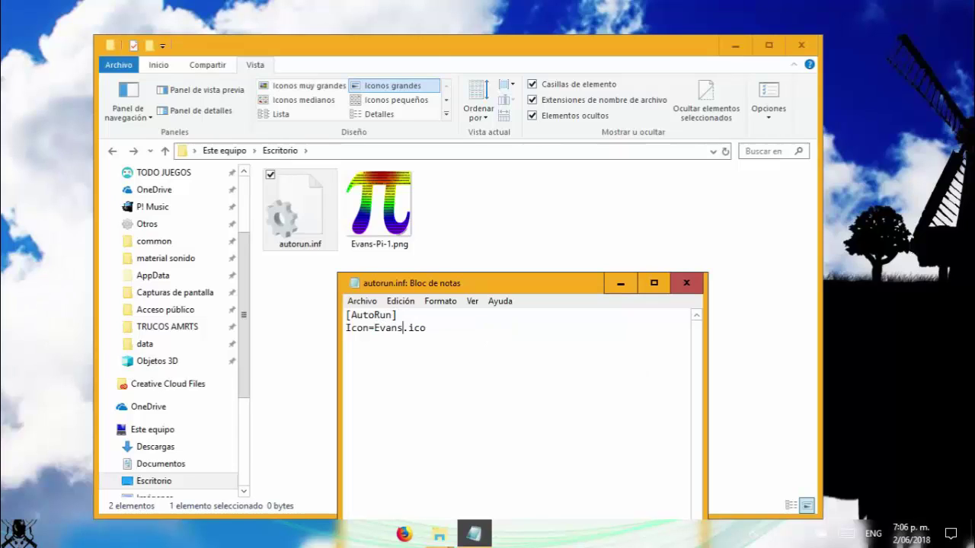
text(s-Pi-1)
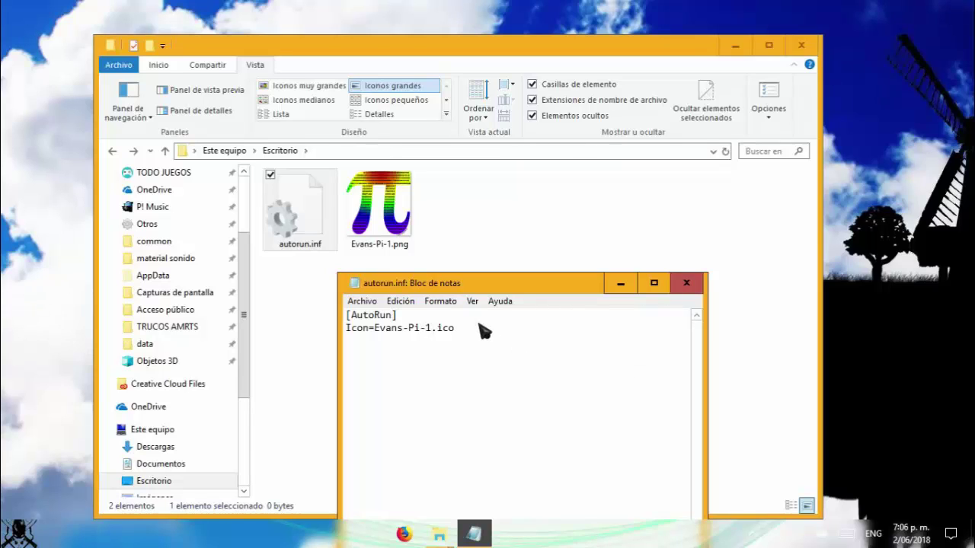
Step: Save the changes to autorun.inf and close the text file
drag(455, 329, 432, 329)
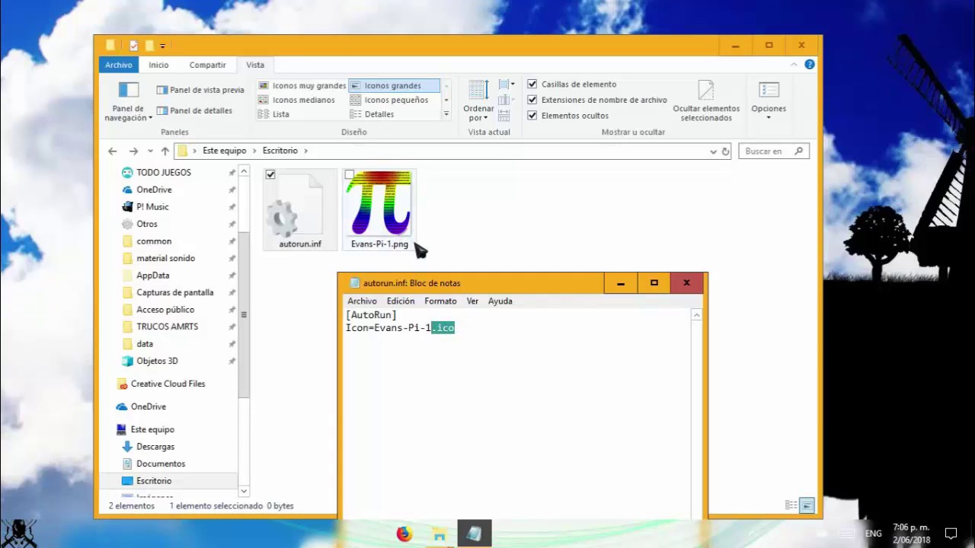
click(362, 302)
click(409, 350)
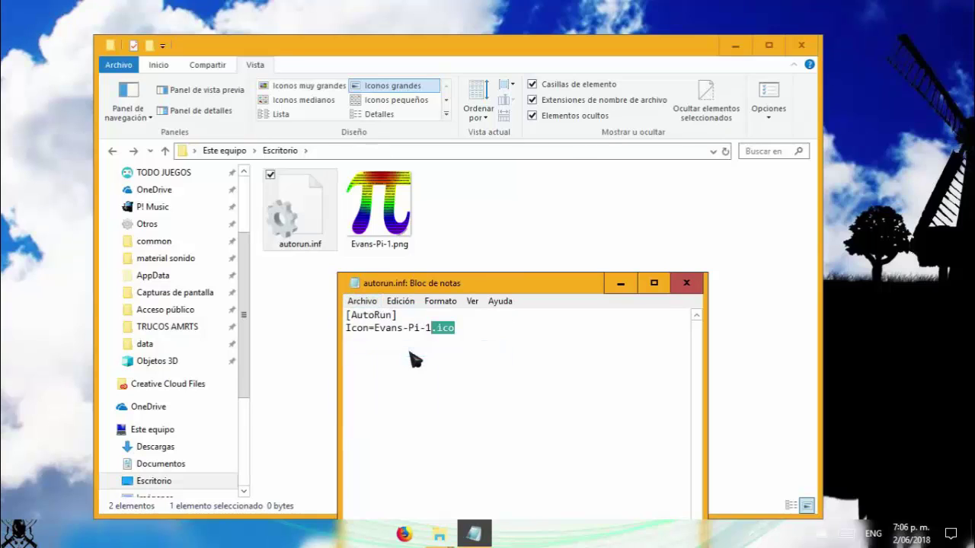
click(686, 282)
click(502, 310)
drag(449, 286, 430, 270)
Step: Switch to Firefox, open a blank new tab and close the old search tab
click(404, 535)
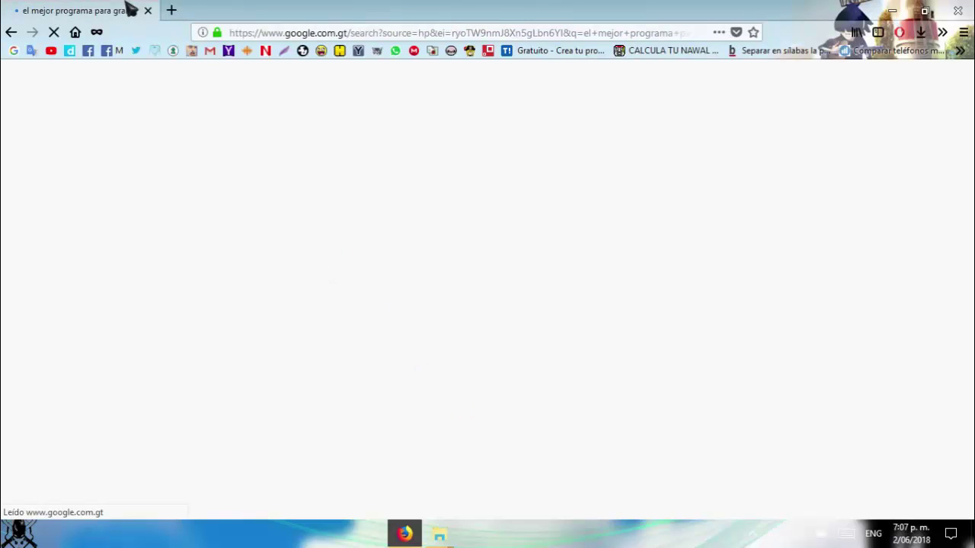
click(174, 10)
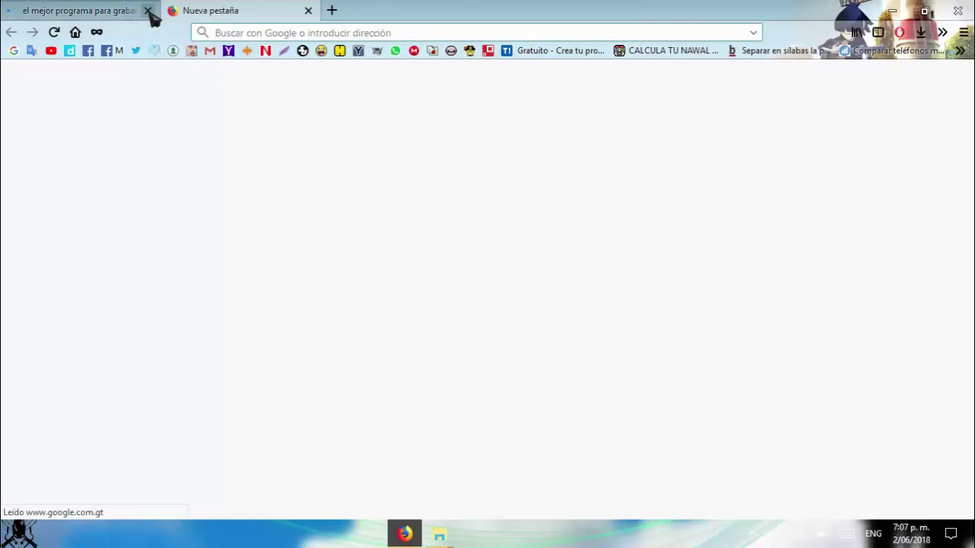
click(148, 11)
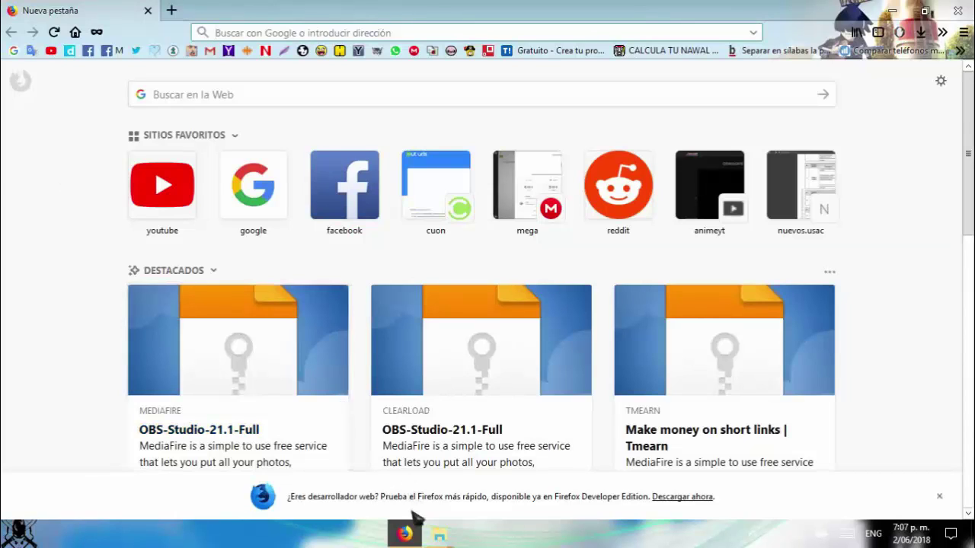
Step: Switch to the Escritorio folder window and check the autorun.inf and Evans-Pi-1.png files
mouse_move(439, 533)
mouse_move(517, 498)
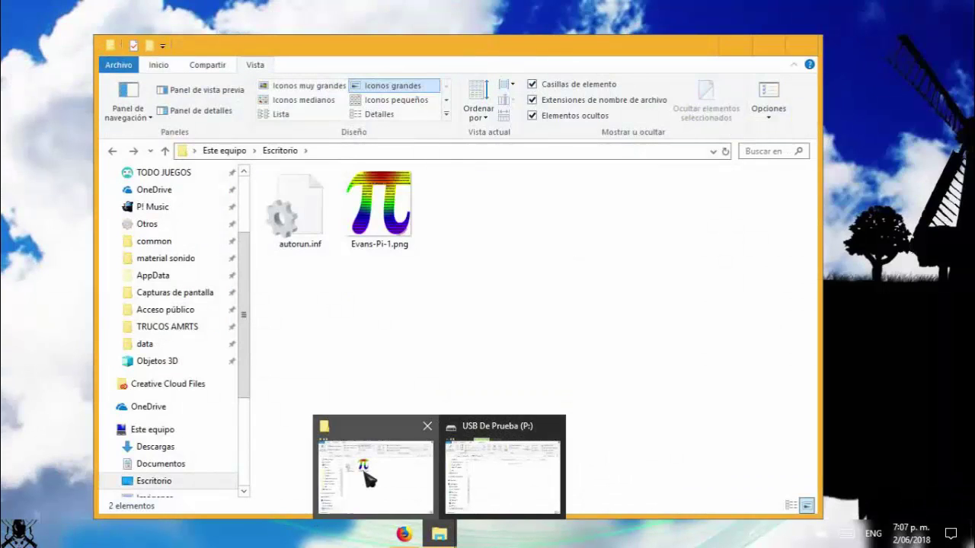
click(373, 468)
click(300, 251)
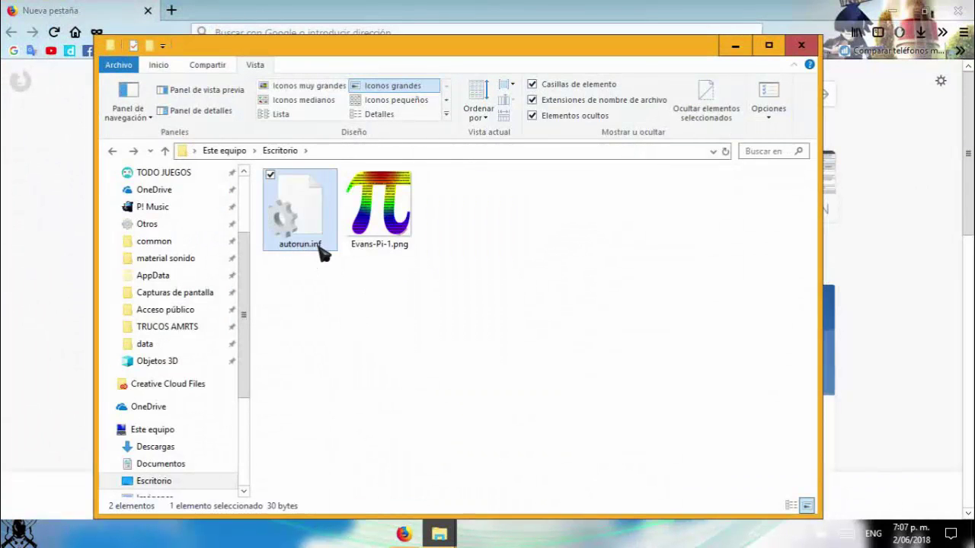
click(367, 246)
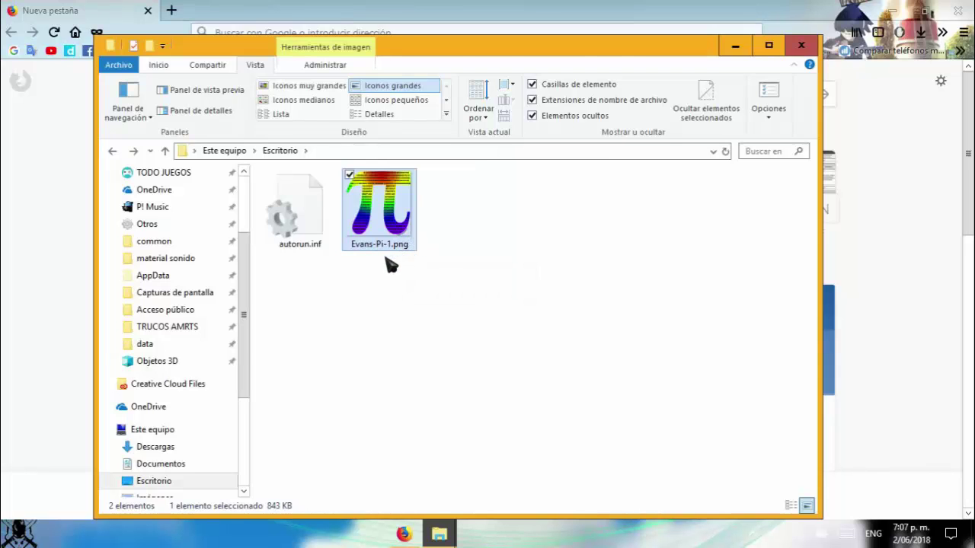
Step: Switch to Firefox, search the web for "png to ico" and open the redketchup.io ICO Converter in a single tab
key(alt+Tab)
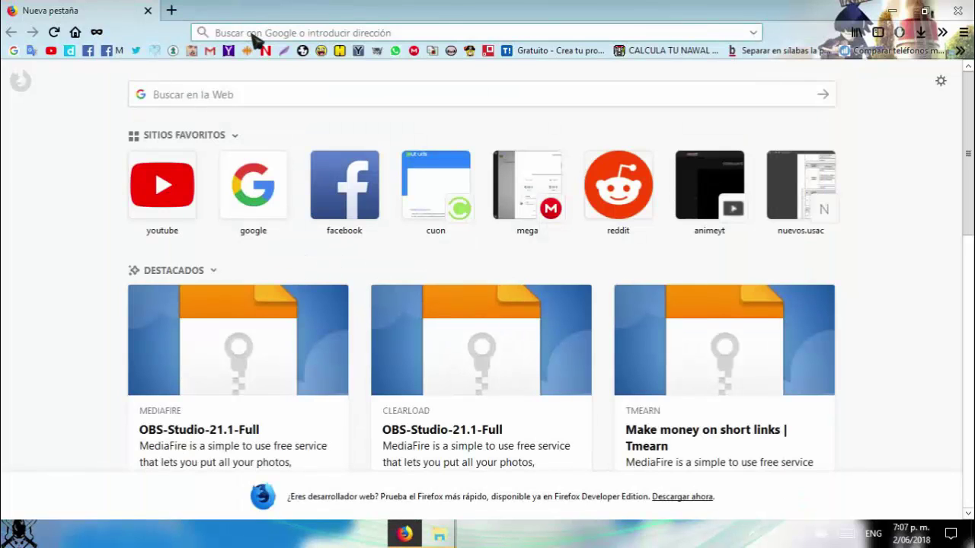
click(253, 35)
text(png)
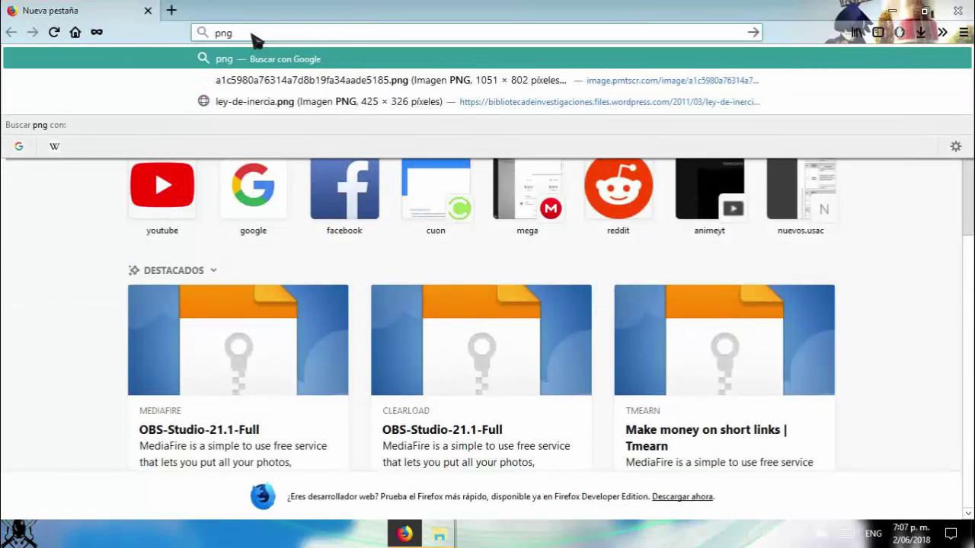
text( to ico)
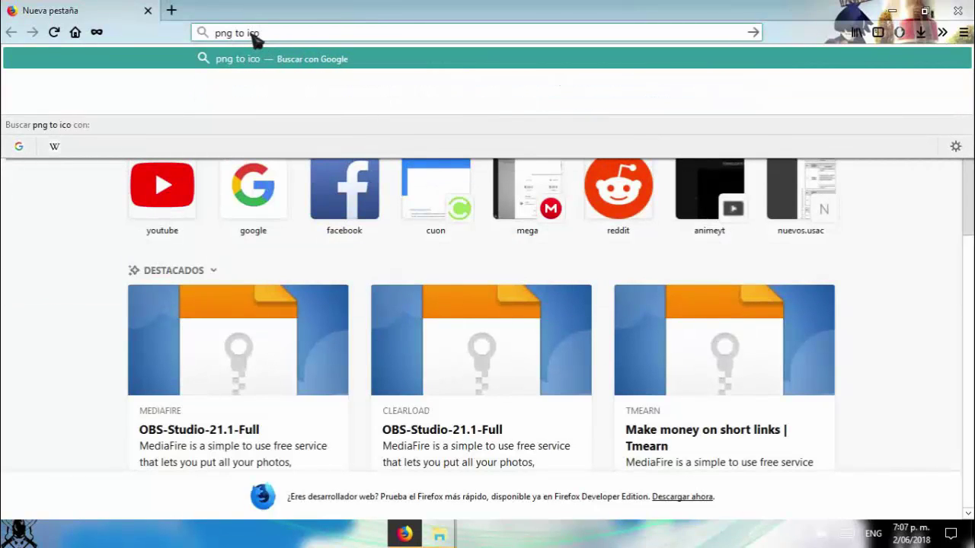
key(Return)
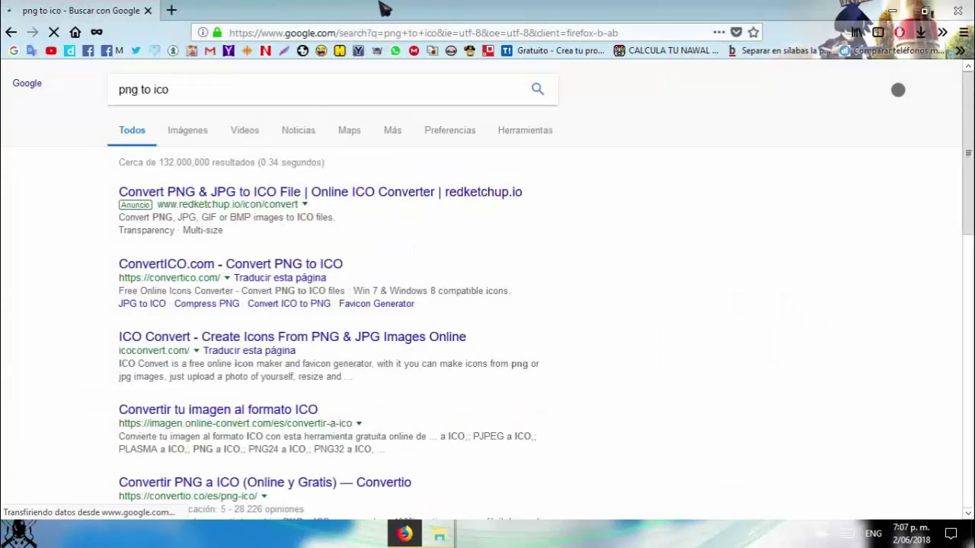
click(289, 191)
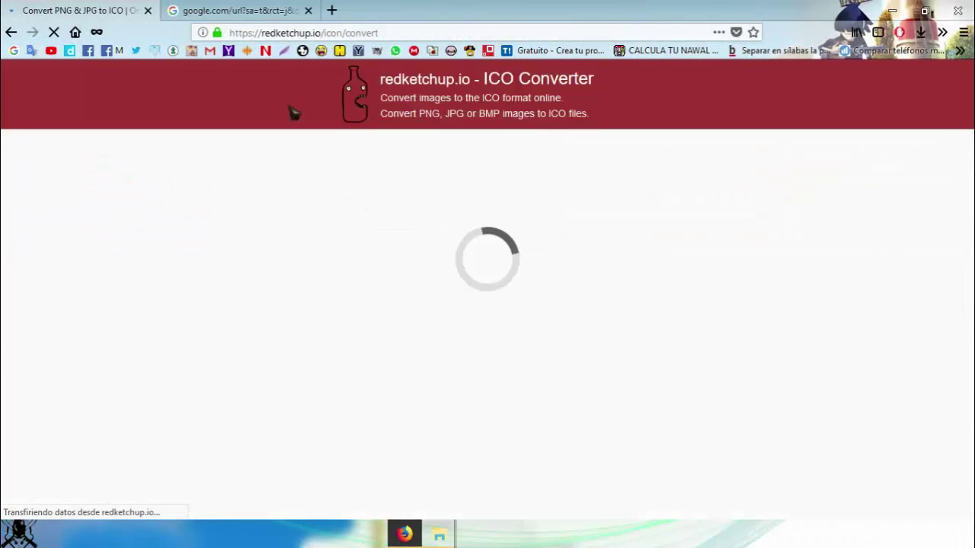
click(309, 11)
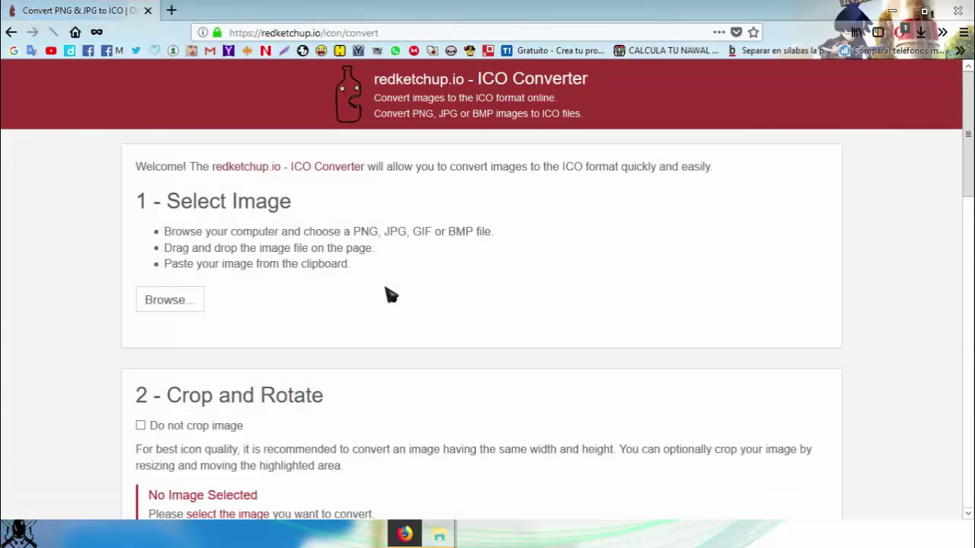
Step: Load Evans-Pi-1.png from the unnamed folder on the Escritorio into the ICO converter
click(171, 302)
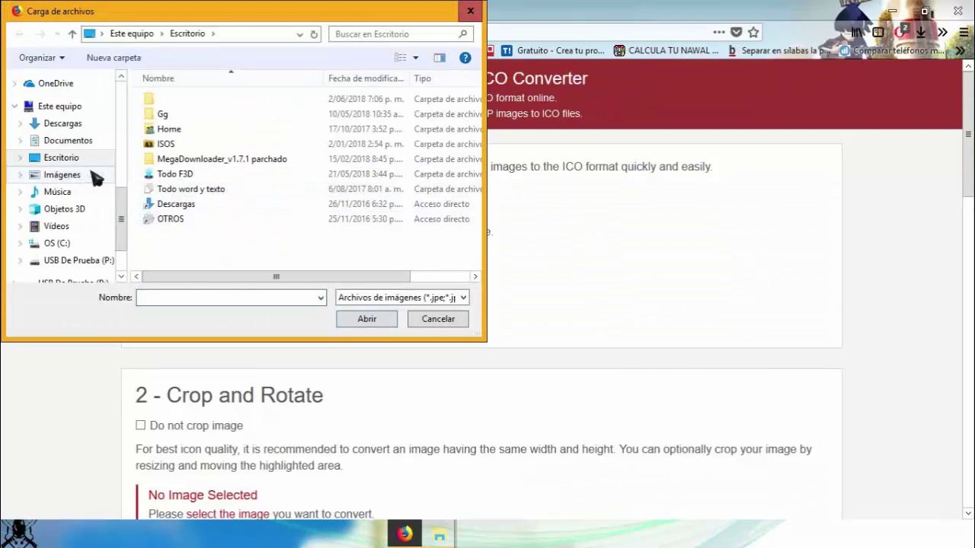
scroll(81, 175, up, 2)
double_click(191, 100)
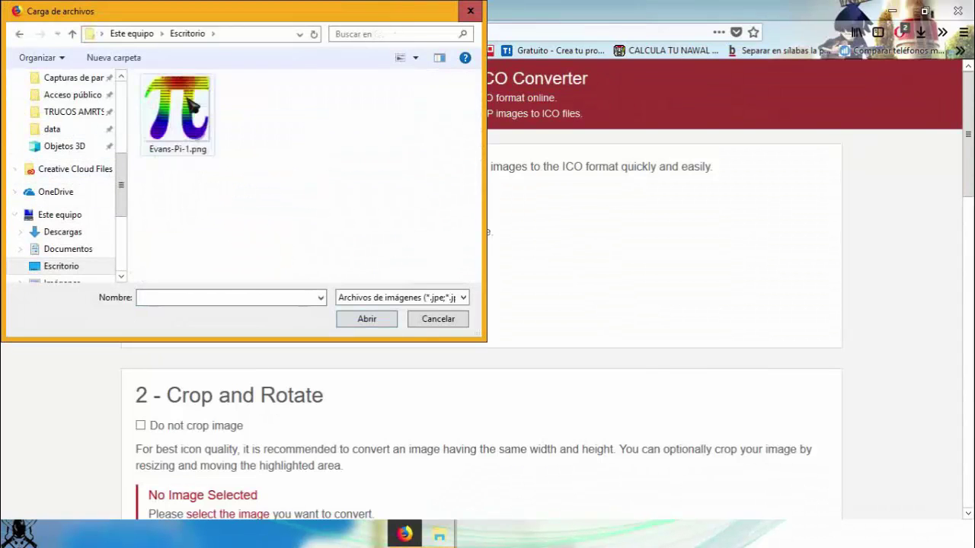
double_click(194, 107)
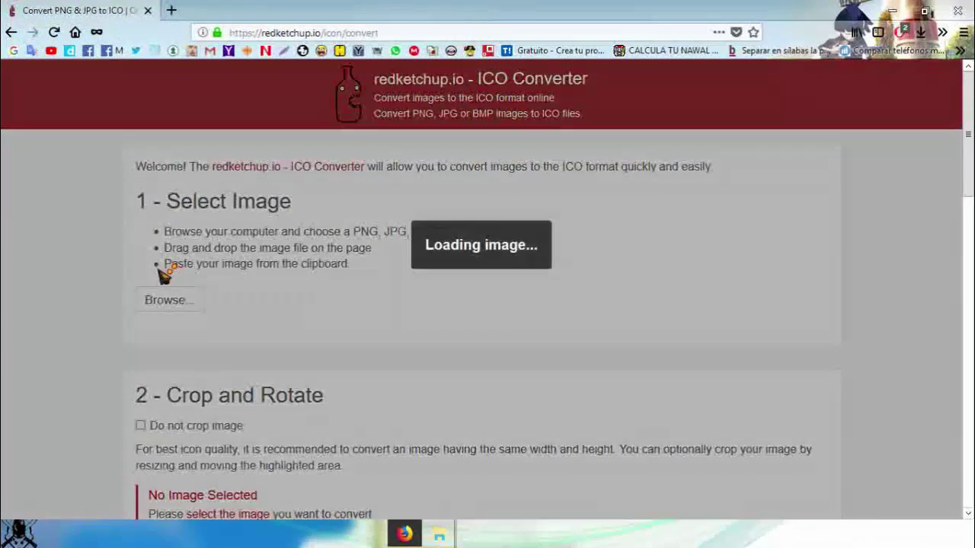
Step: Convert the image with the default crop and icon resolutions, and save it as Evans-Pi-1.ico
scroll(80, 274, down, 3)
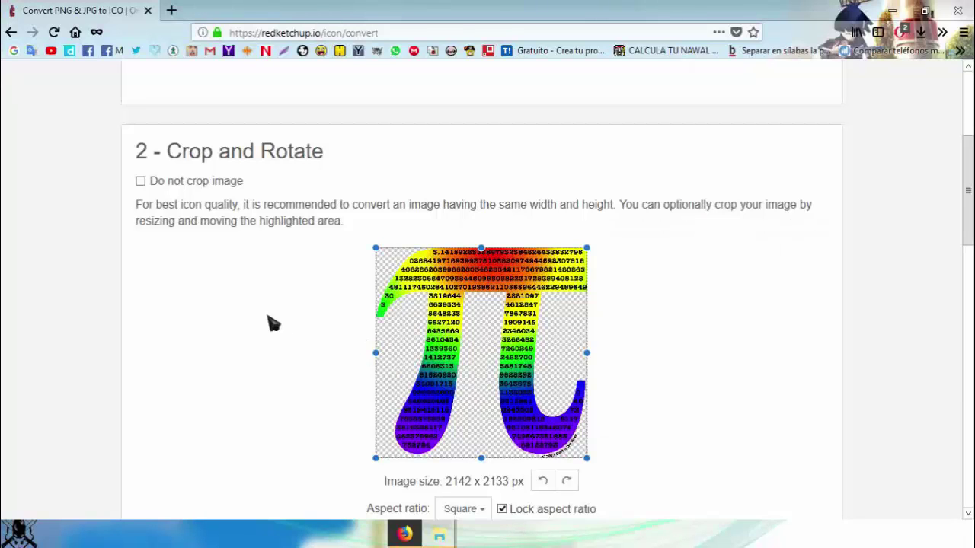
scroll(272, 324, down, 3)
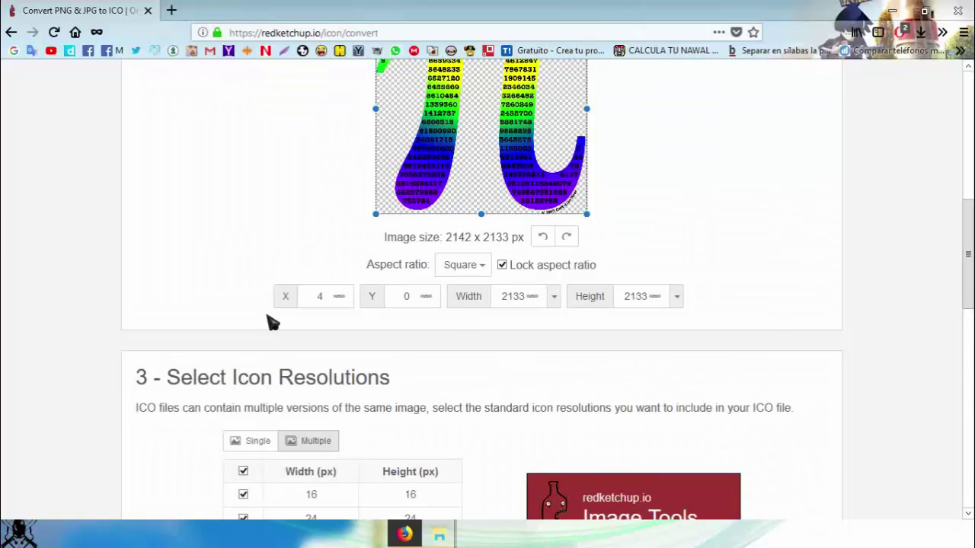
scroll(273, 324, down, 3)
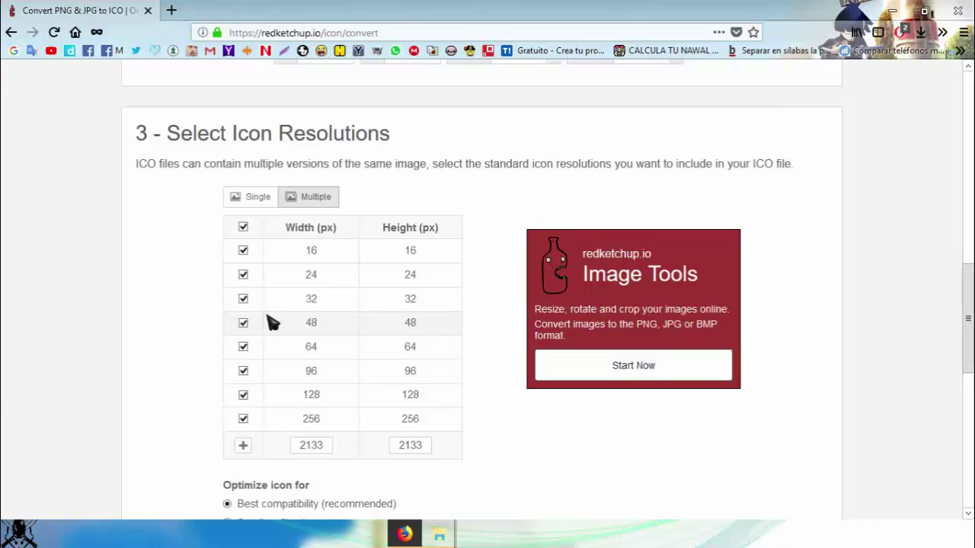
scroll(206, 308, down, 2)
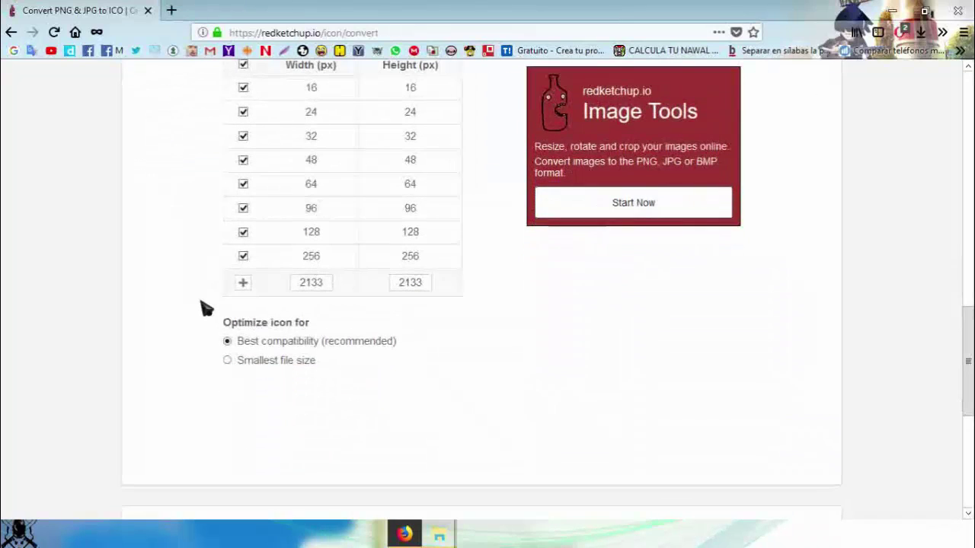
scroll(206, 308, down, 4)
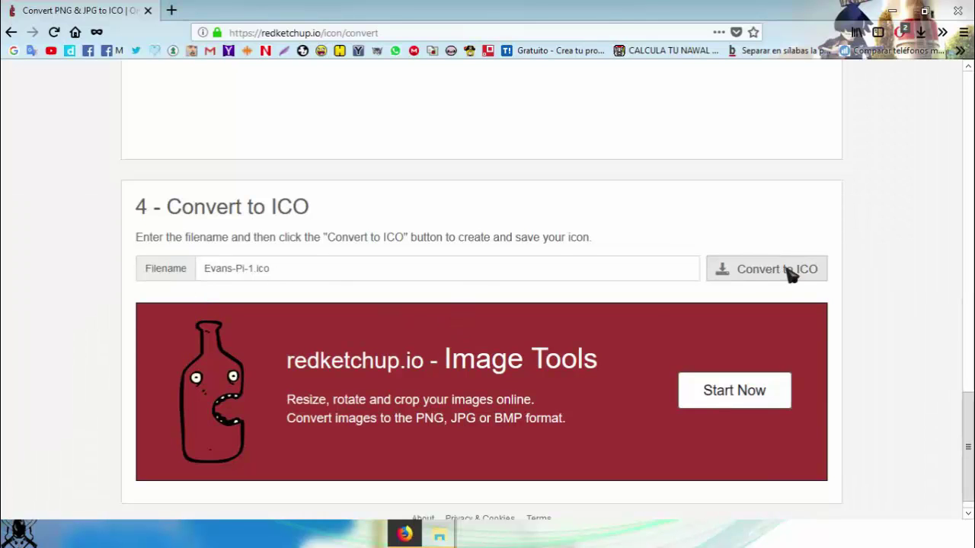
scroll(466, 364, down, 1)
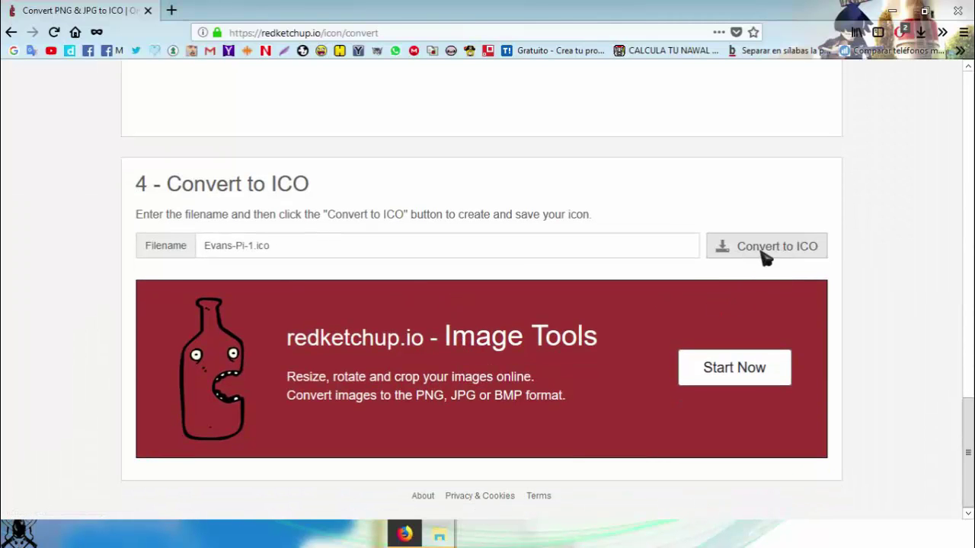
click(778, 256)
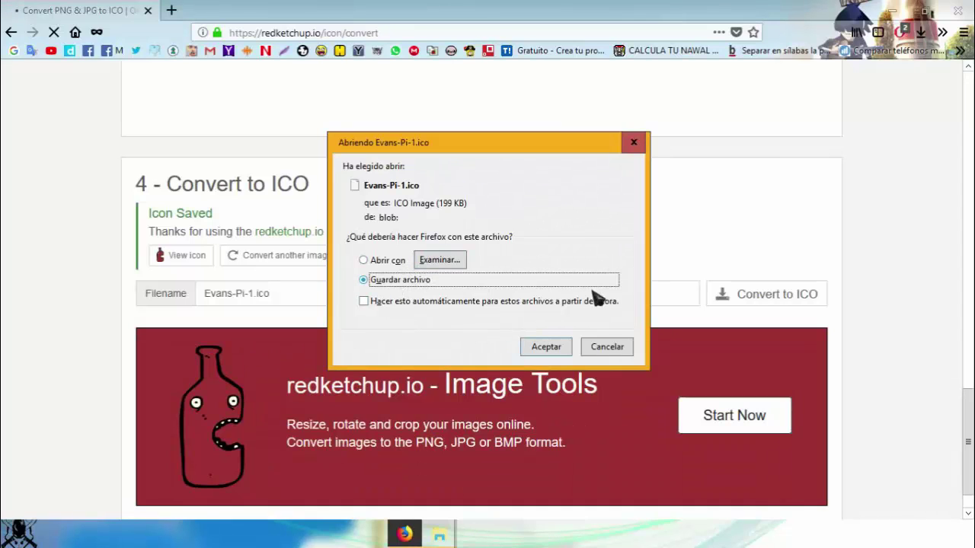
click(547, 347)
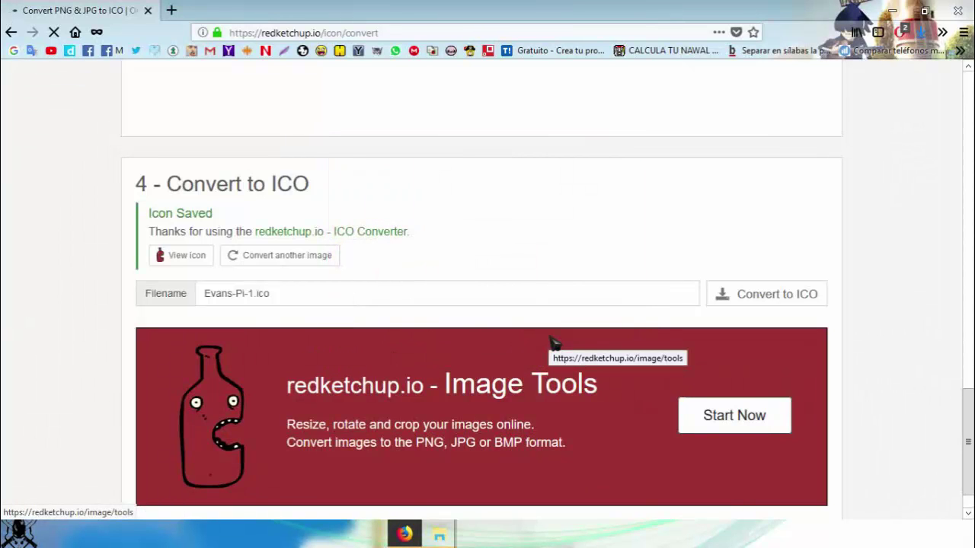
Step: Check the browser's recent downloads and open the Descargas folder
mouse_move(440, 536)
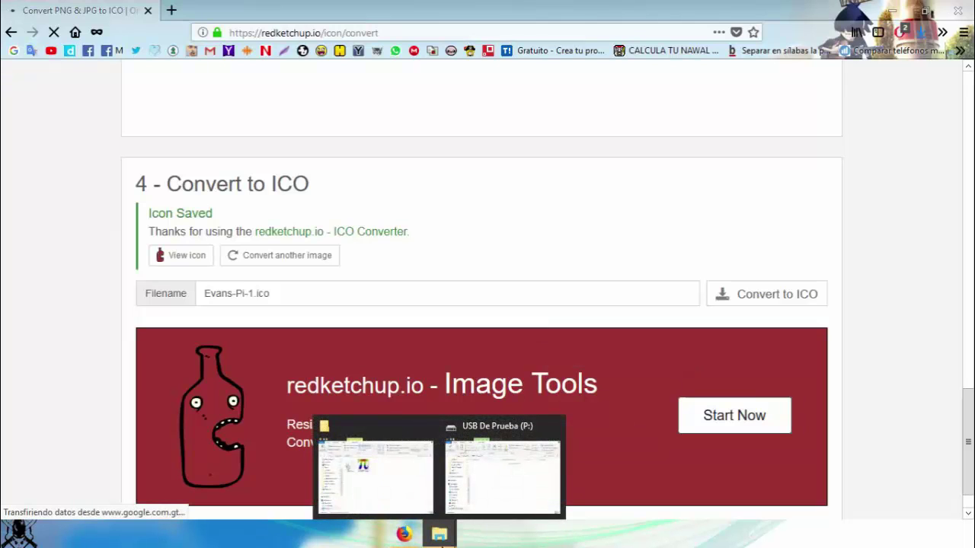
click(921, 32)
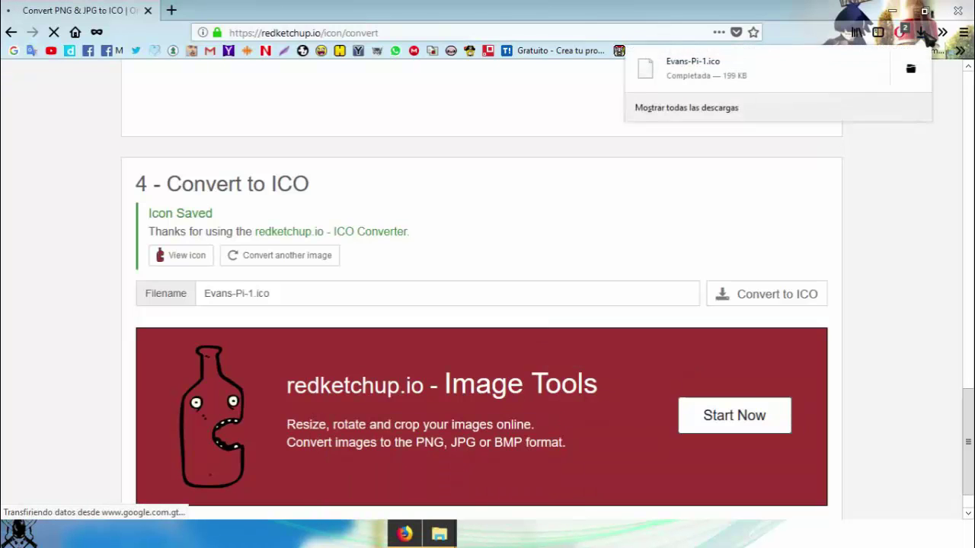
click(450, 532)
click(19, 533)
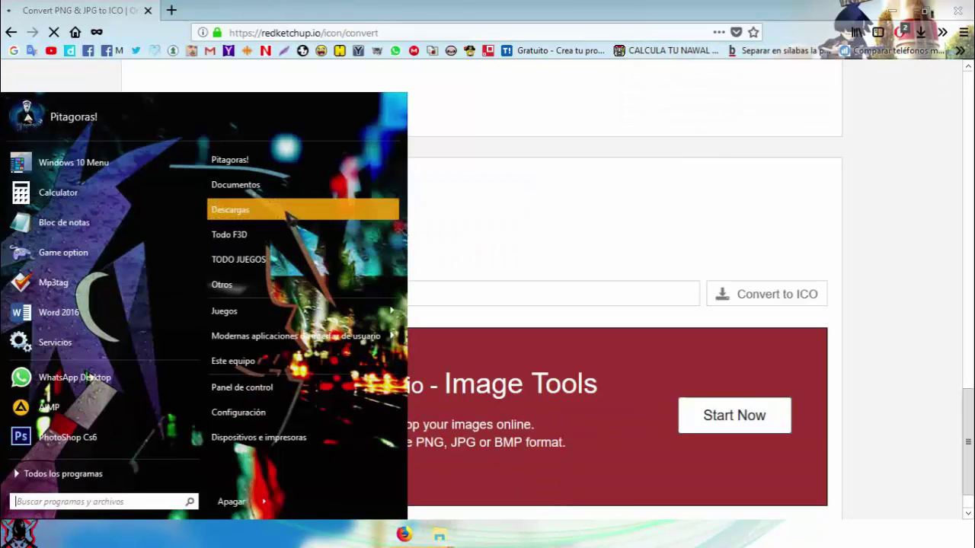
click(293, 210)
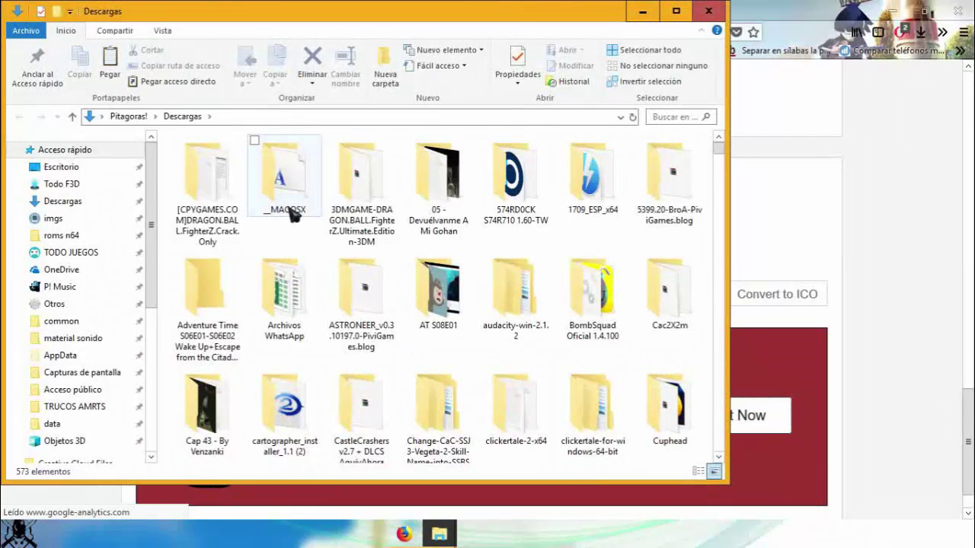
Step: Find Evans-Pi-1.ico in Descargas and move it into the folder that holds autorun.inf
click(294, 215)
text(ev)
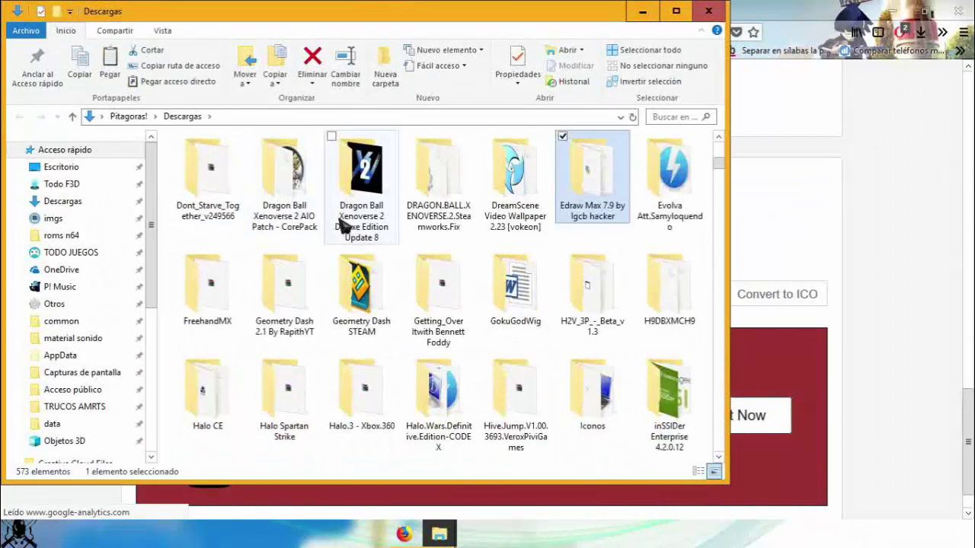
text(edraw_)
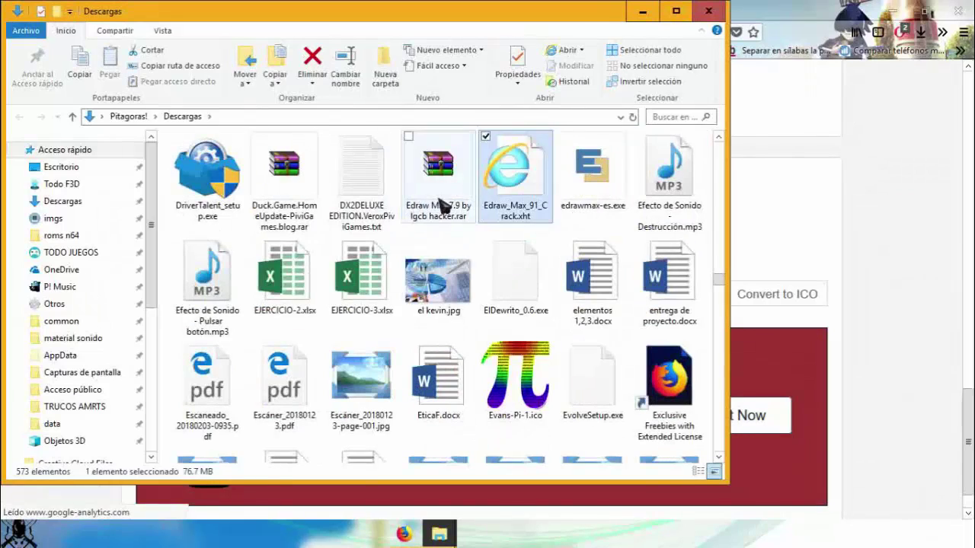
click(515, 365)
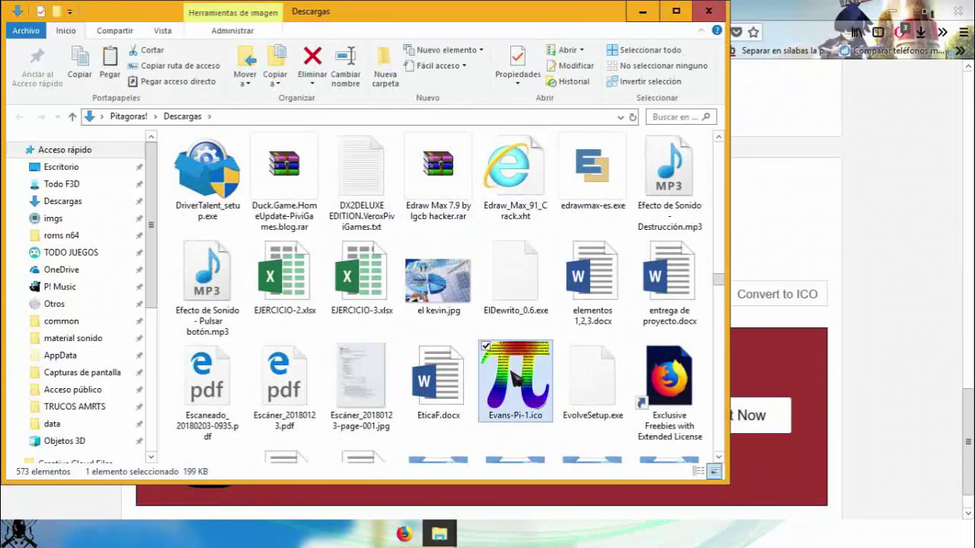
drag(515, 373, 674, 366)
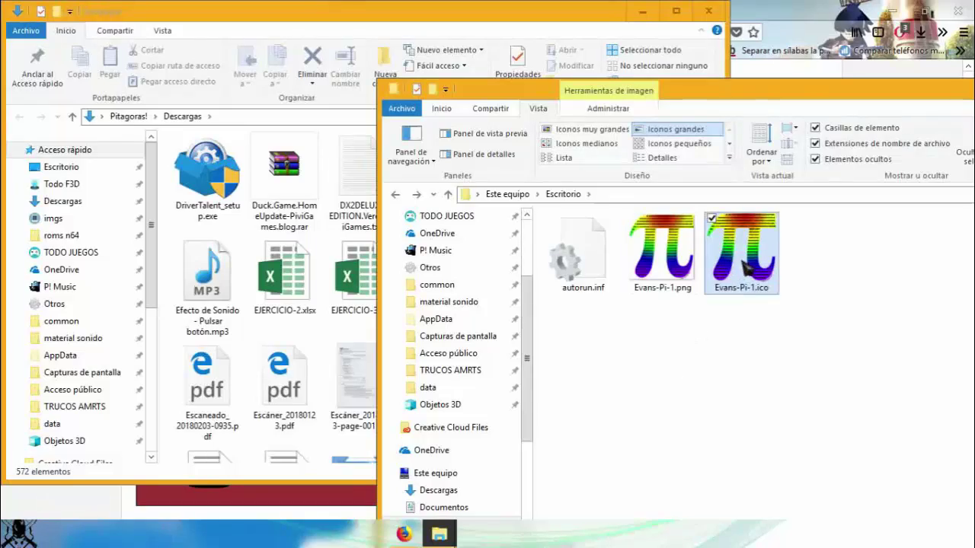
Step: Close the Descargas window, bring the autorun.inf folder window fully into view and delete Evans-Pi-1.png from it
ctrl+click(586, 270)
click(708, 10)
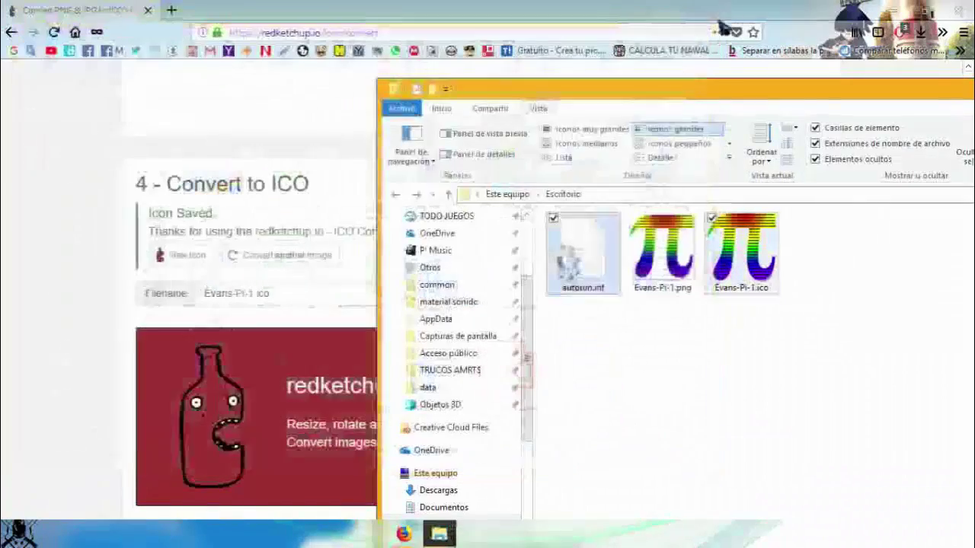
drag(659, 87, 342, 24)
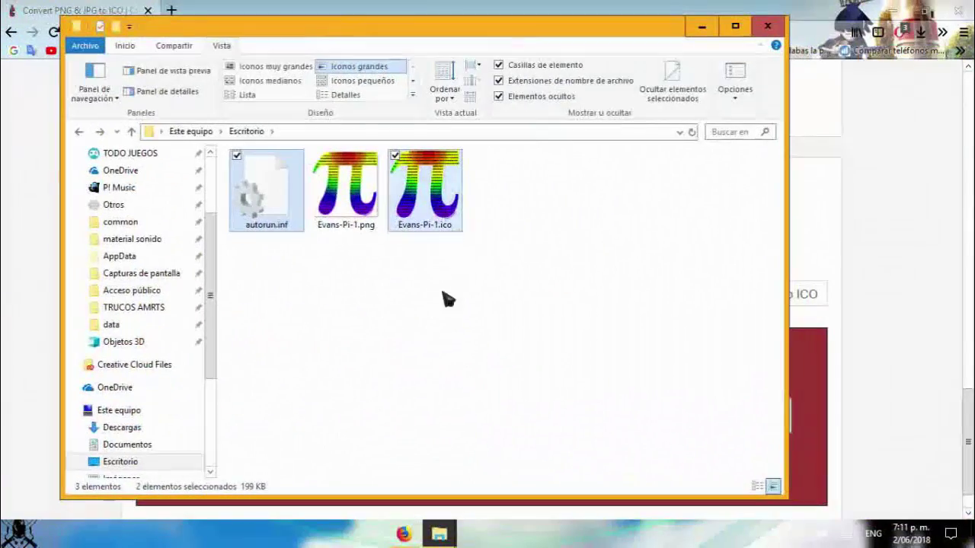
click(333, 179)
key(Delete)
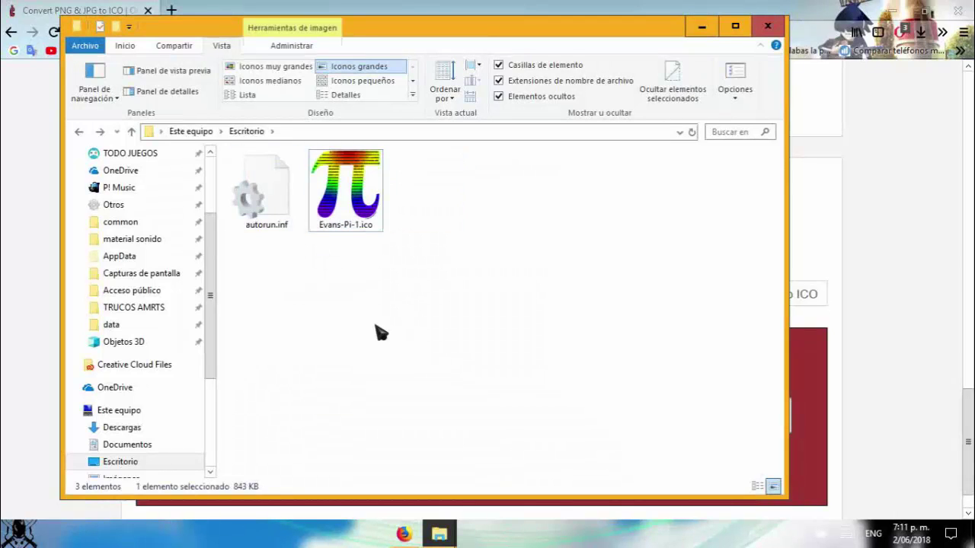
Step: Open autorun.inf, check that its Icon line matches the ICO file's name, and close it
drag(469, 281, 290, 220)
click(289, 220)
right_click(285, 220)
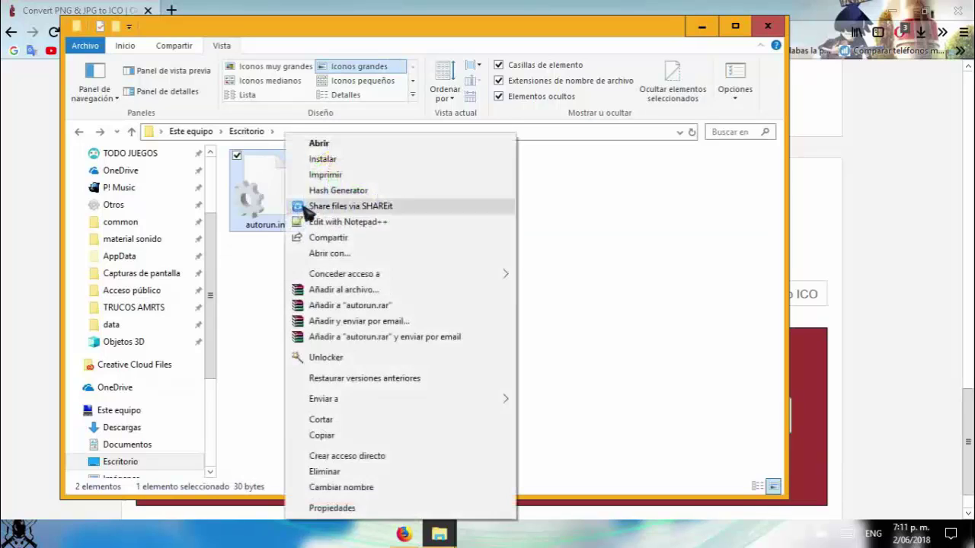
click(369, 145)
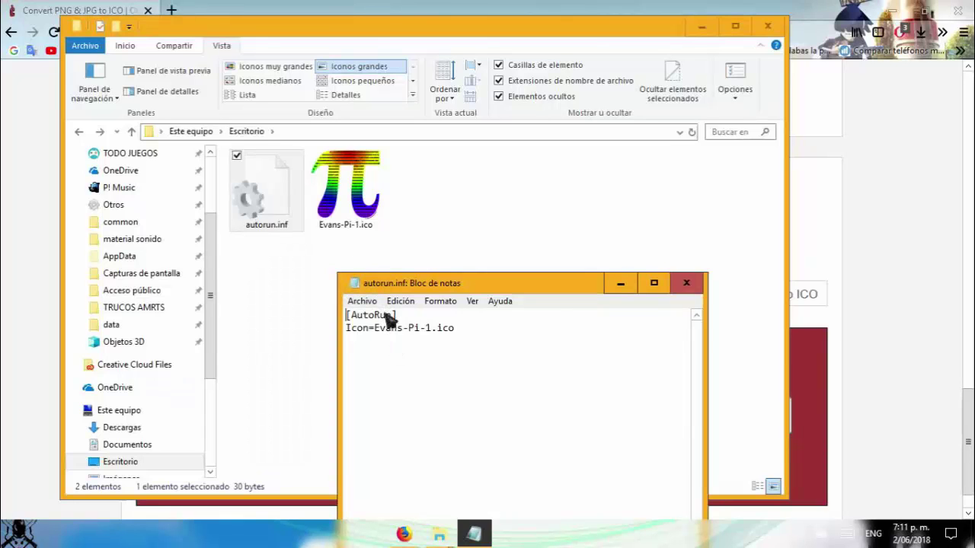
click(688, 285)
Step: Copy autorun.inf and Evans-Pi-1.ico to the root of USB De Prueba (P:), and go up to Este equipo
mouse_move(439, 534)
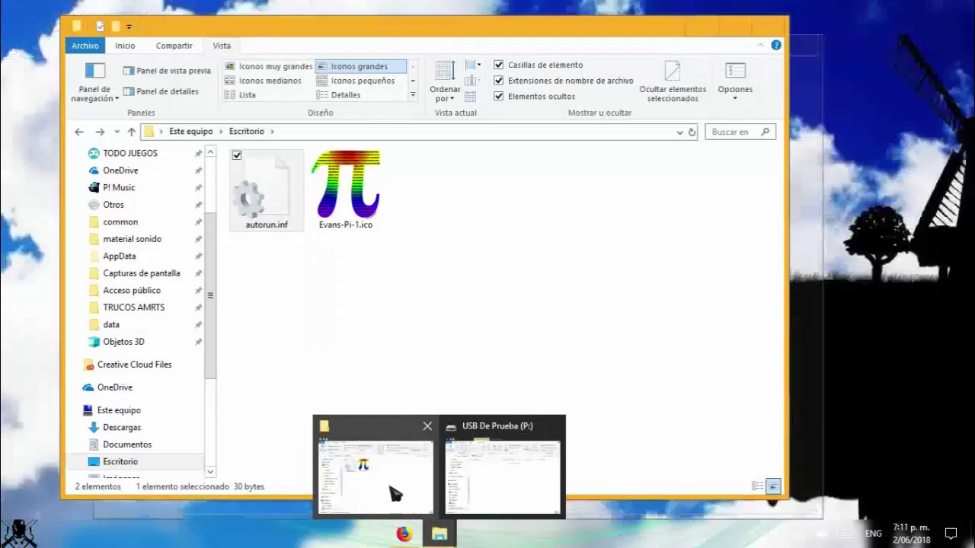
click(504, 487)
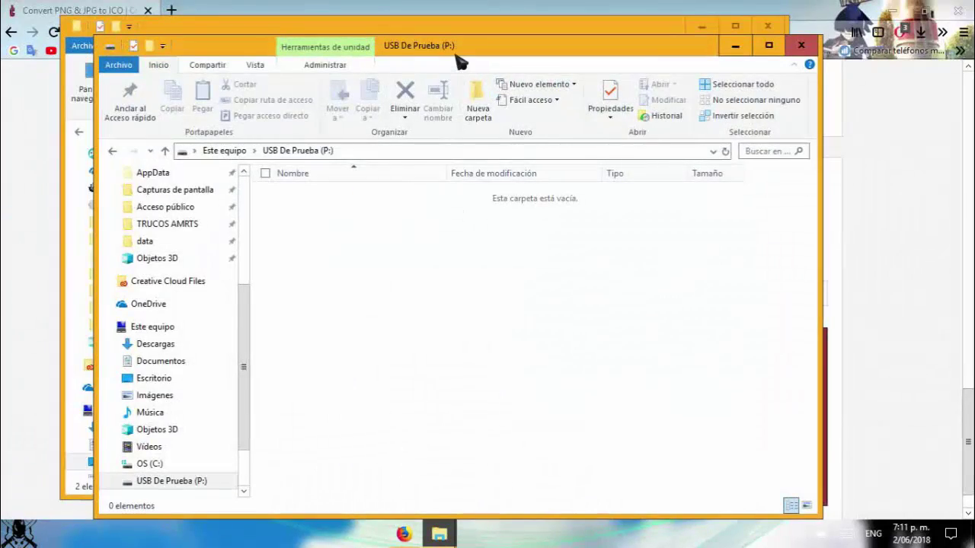
drag(479, 59, 750, 68)
drag(342, 276, 842, 293)
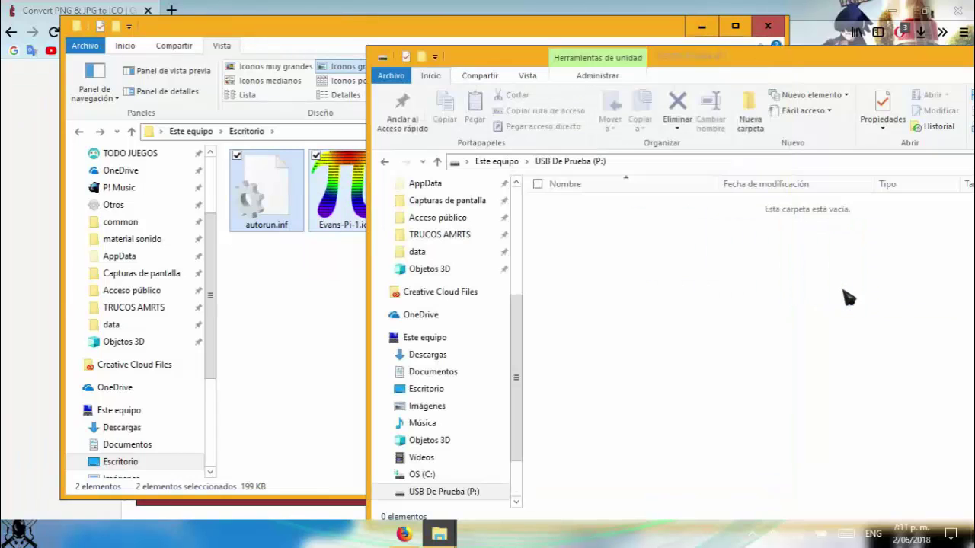
click(627, 294)
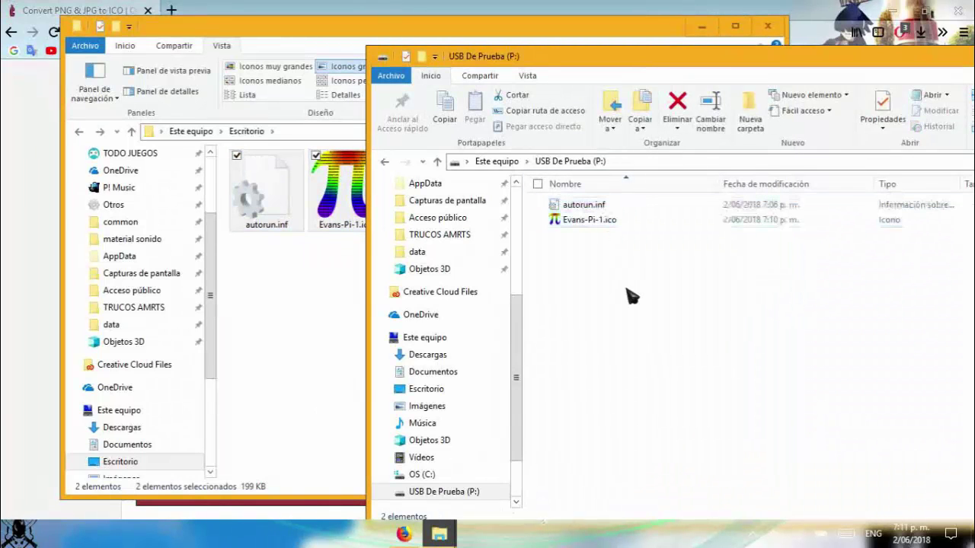
click(506, 162)
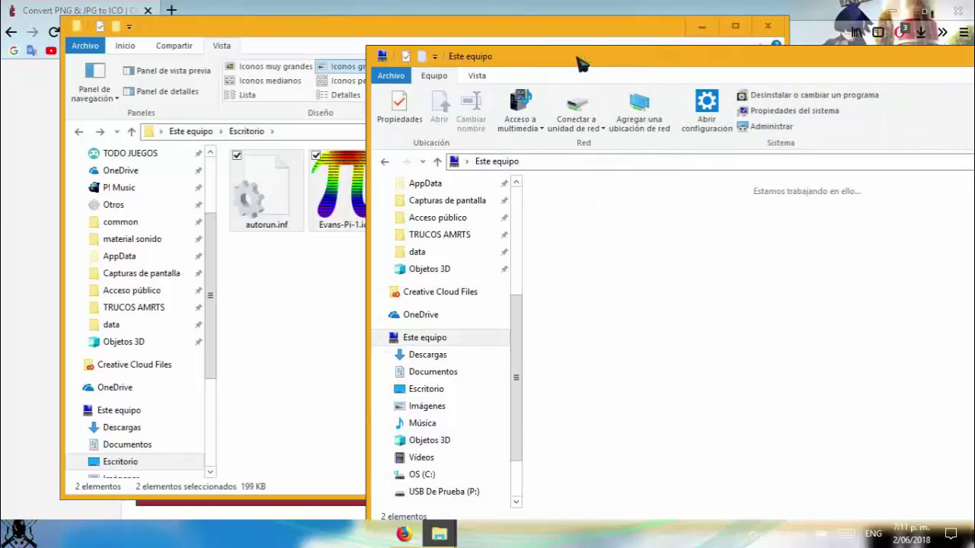
Step: Eject USB De Prueba (P:) from Este equipo, reconnect it, and close the drive's separate window
drag(583, 61, 251, 34)
right_click(646, 347)
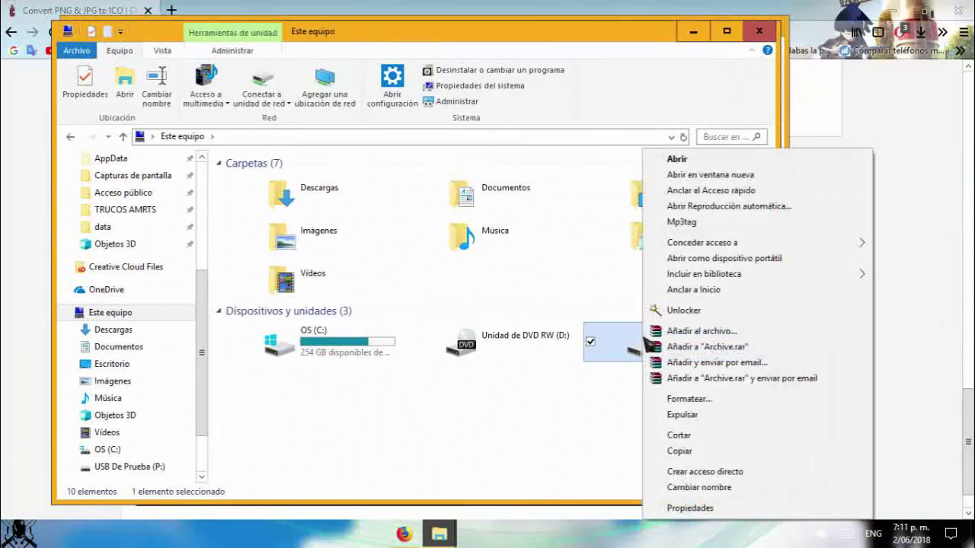
click(699, 415)
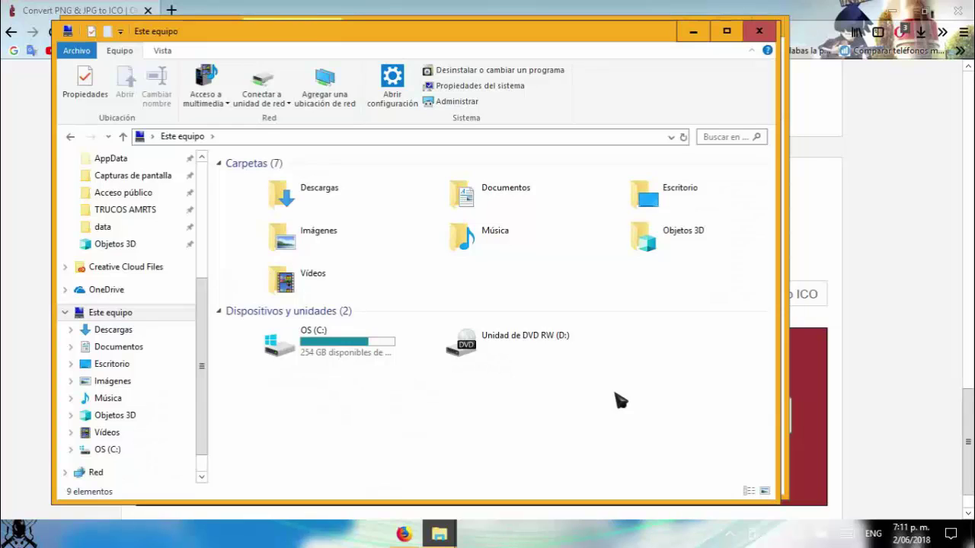
double_click(651, 346)
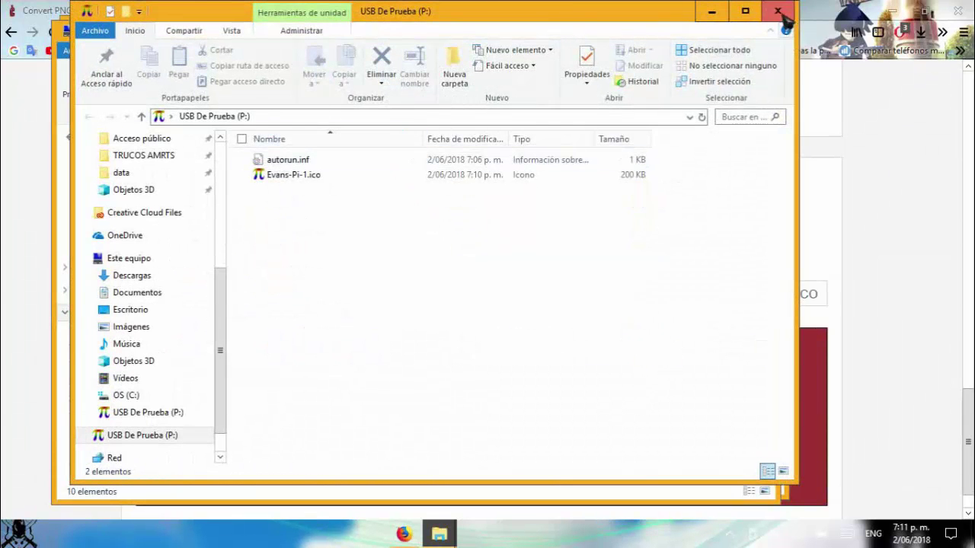
click(780, 13)
Step: Check the icon shown for USB De Prueba (P:) in Este equipo and in the navigation tree
click(632, 349)
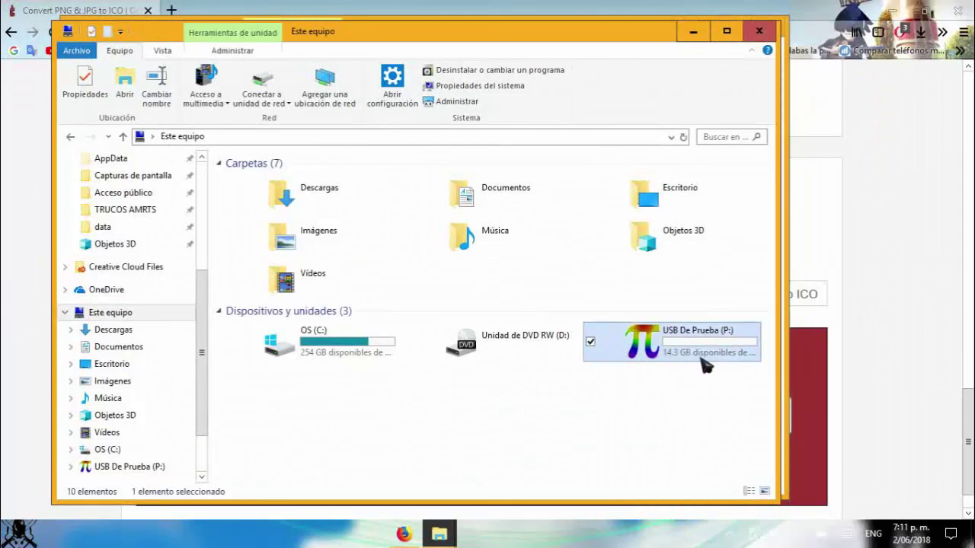
click(651, 400)
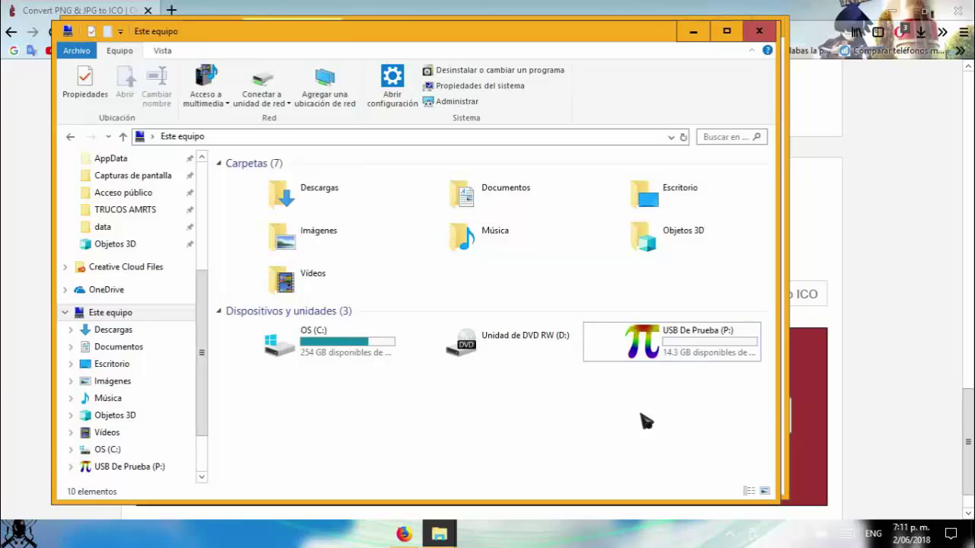
click(673, 330)
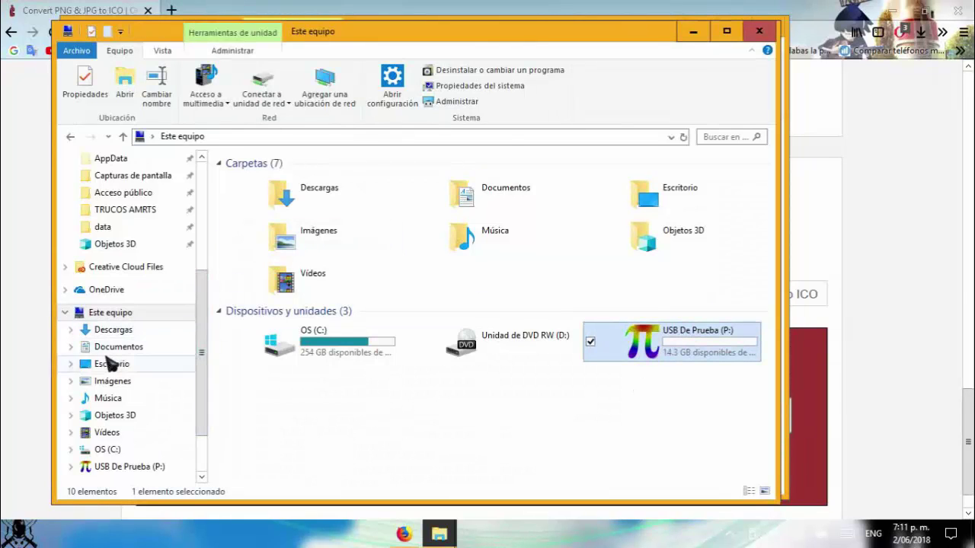
scroll(110, 365, down, 1)
click(561, 394)
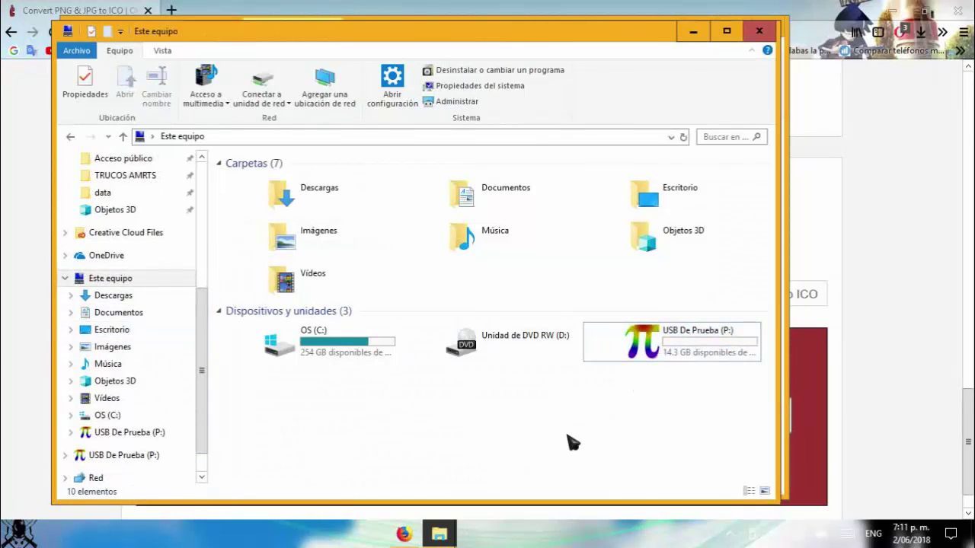
Step: Open USB De Prueba (P:) and apply the Oculto attribute to autorun.inf and Evans-Pi-1.ico
double_click(686, 360)
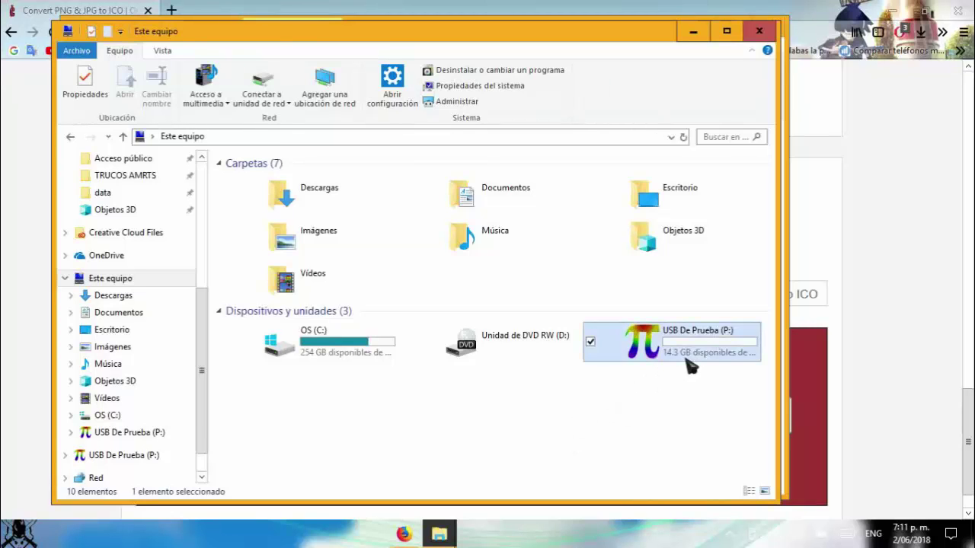
click(272, 183)
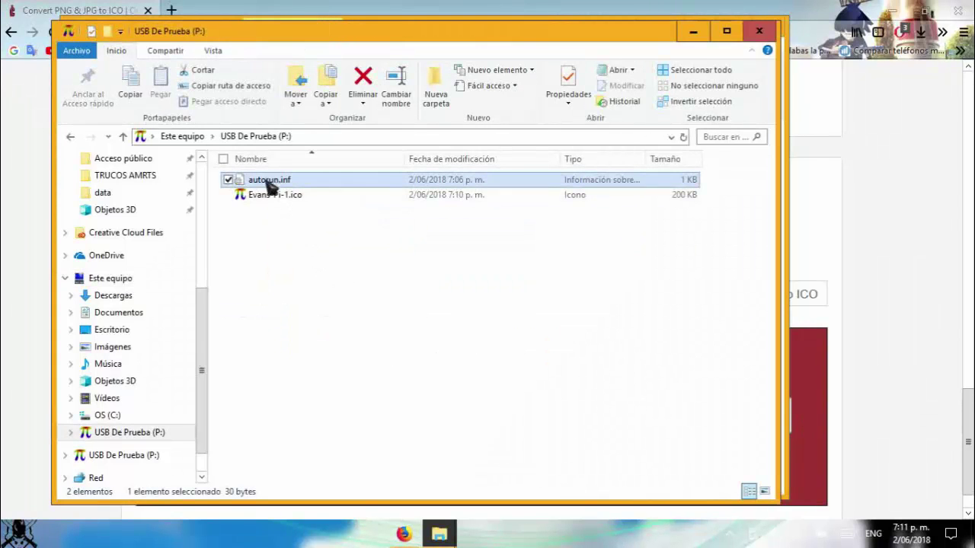
click(280, 194)
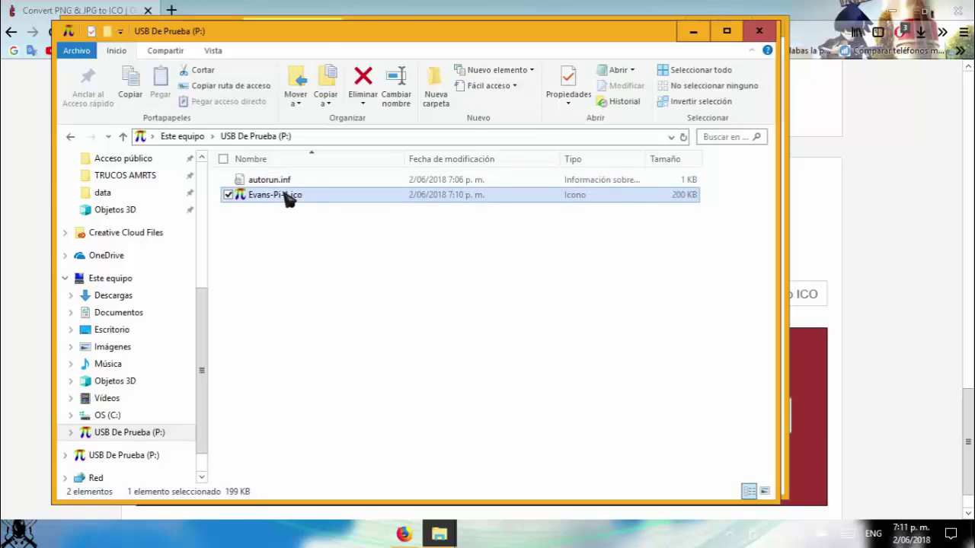
drag(319, 281, 280, 187)
right_click(280, 187)
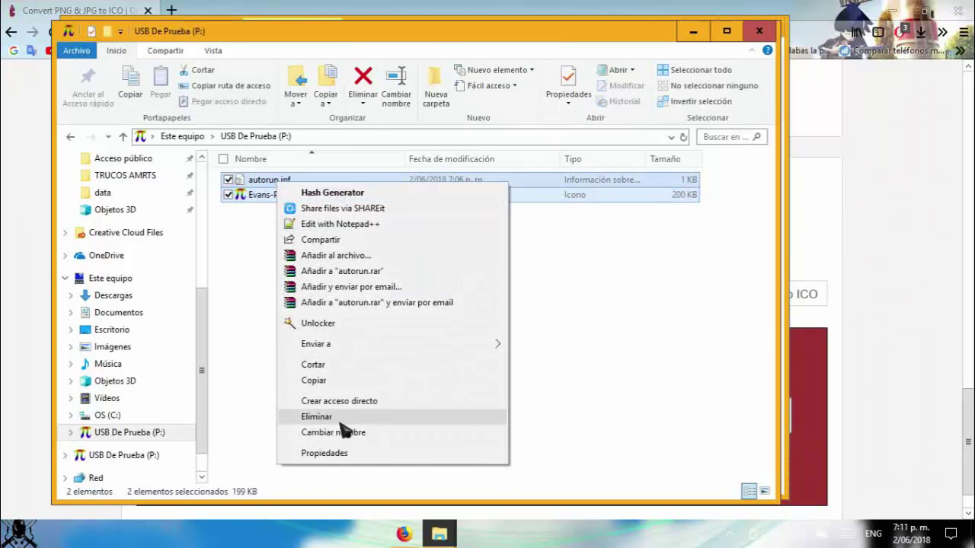
click(341, 453)
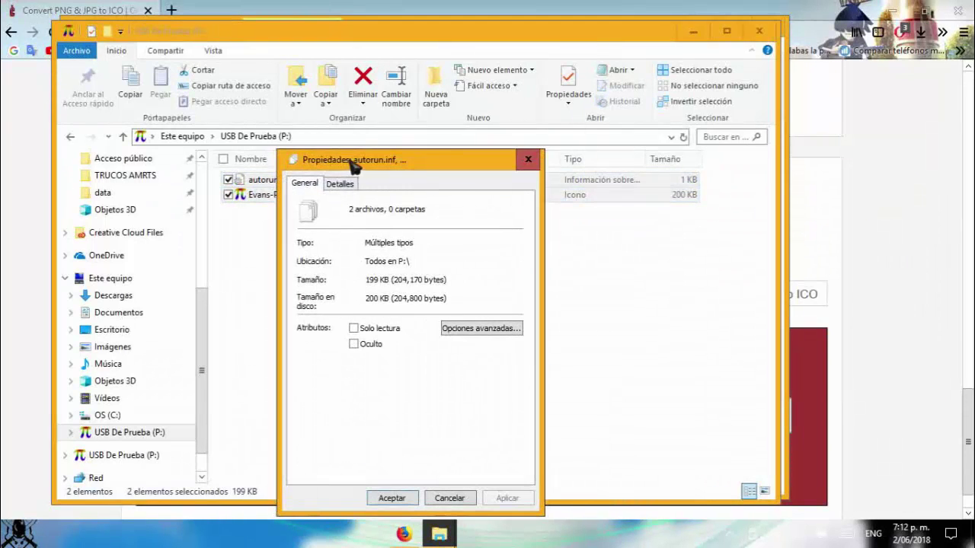
drag(344, 159, 554, 152)
click(563, 335)
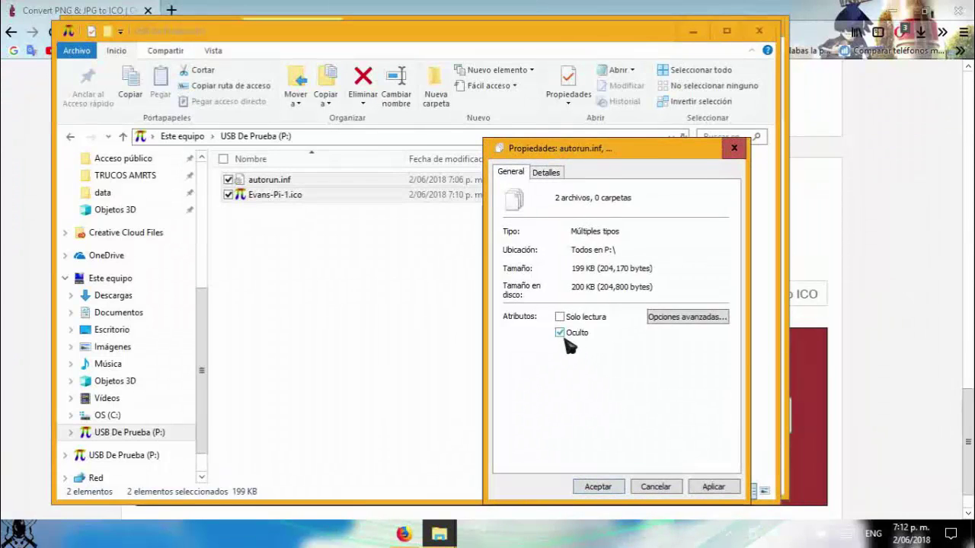
click(712, 487)
click(595, 486)
click(511, 330)
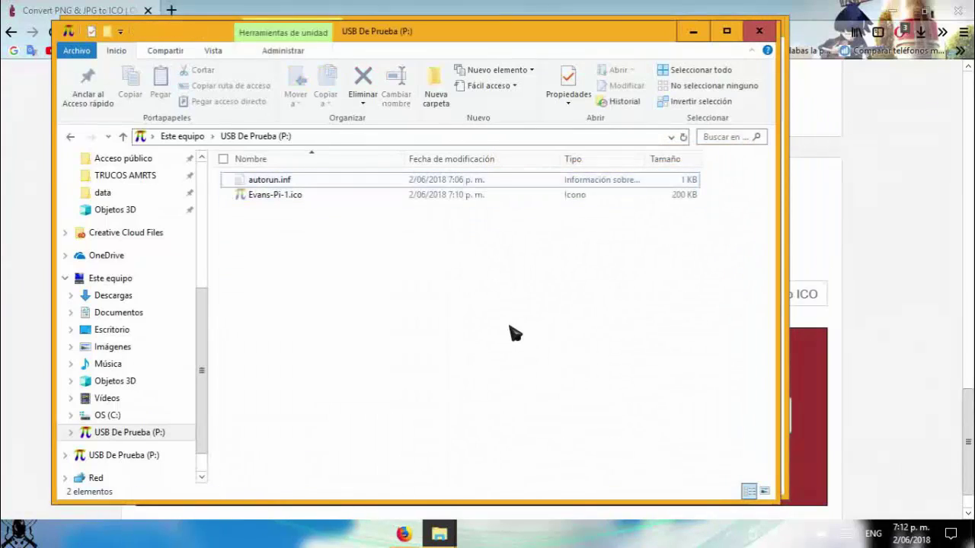
Step: Refresh the USB De Prueba (P:) folder and turn on the display of hidden items (Elementos ocultos)
right_click(510, 327)
click(536, 179)
click(214, 51)
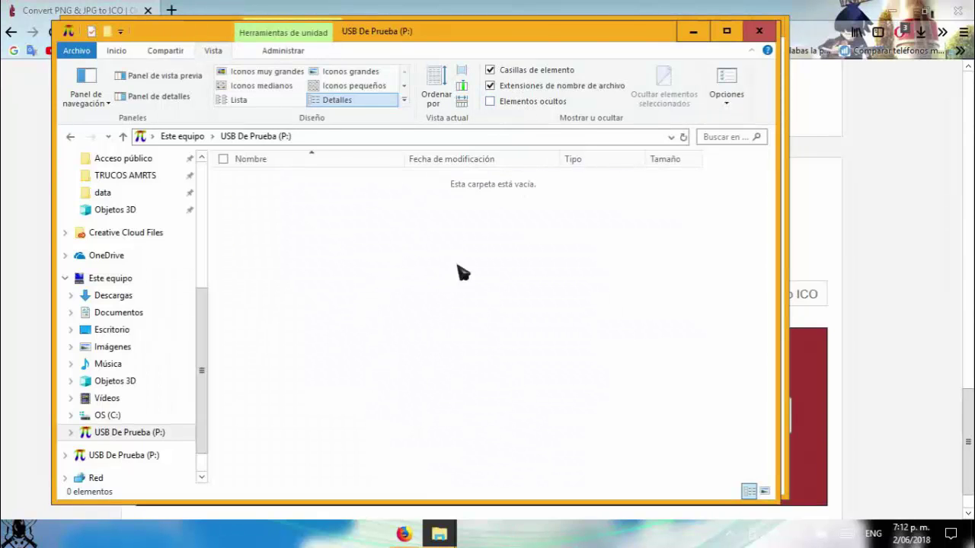
click(513, 104)
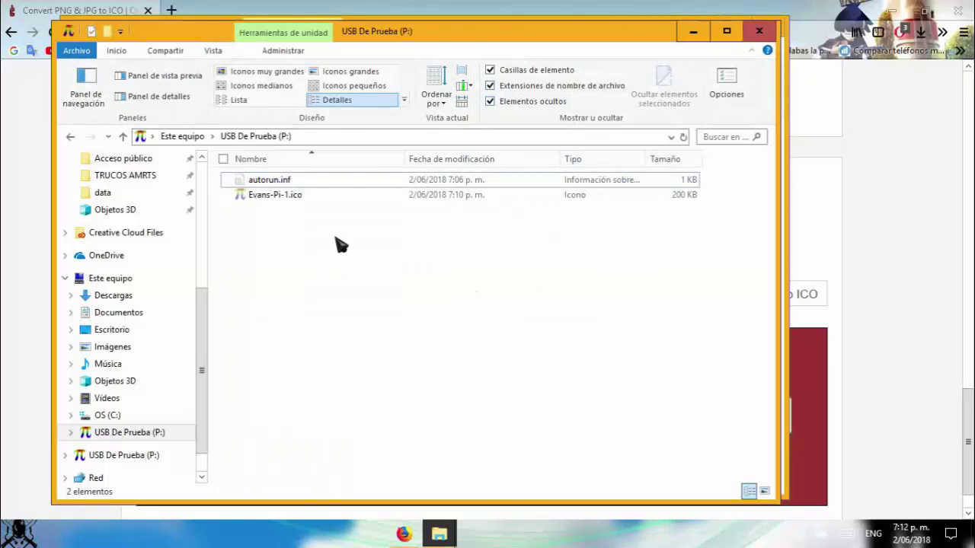
Step: Clear the Oculto attribute on autorun.inf and Evans-Pi-1.ico, then refresh the drive's folder
drag(431, 299, 418, 176)
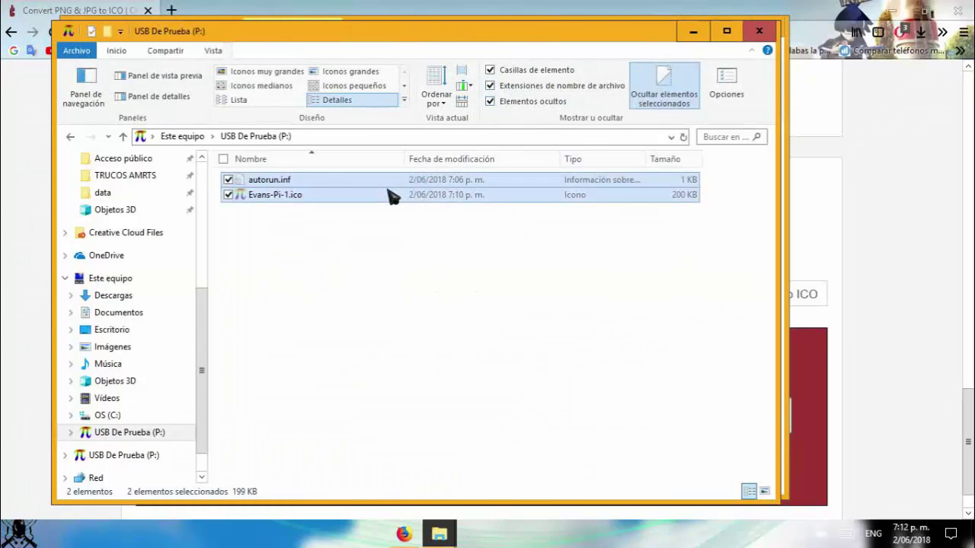
right_click(626, 192)
click(651, 495)
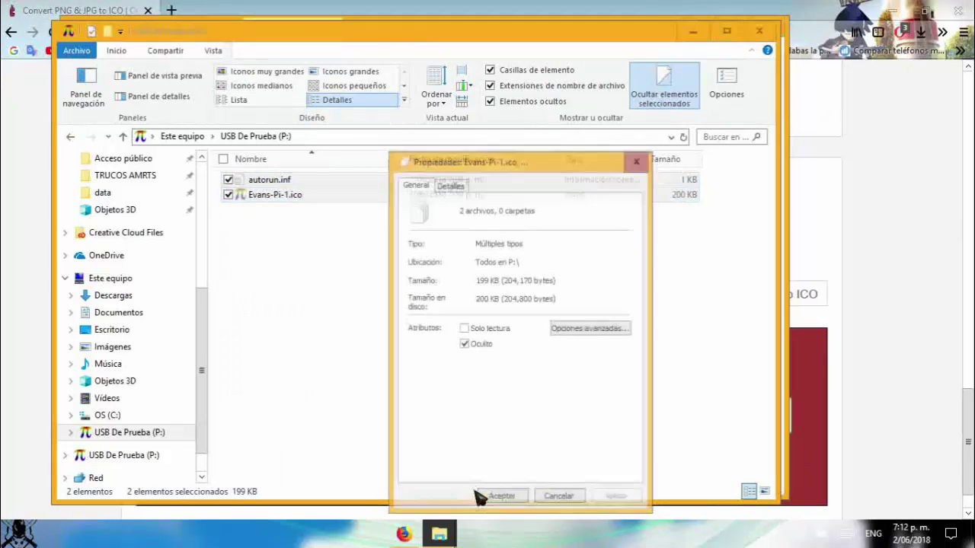
click(464, 344)
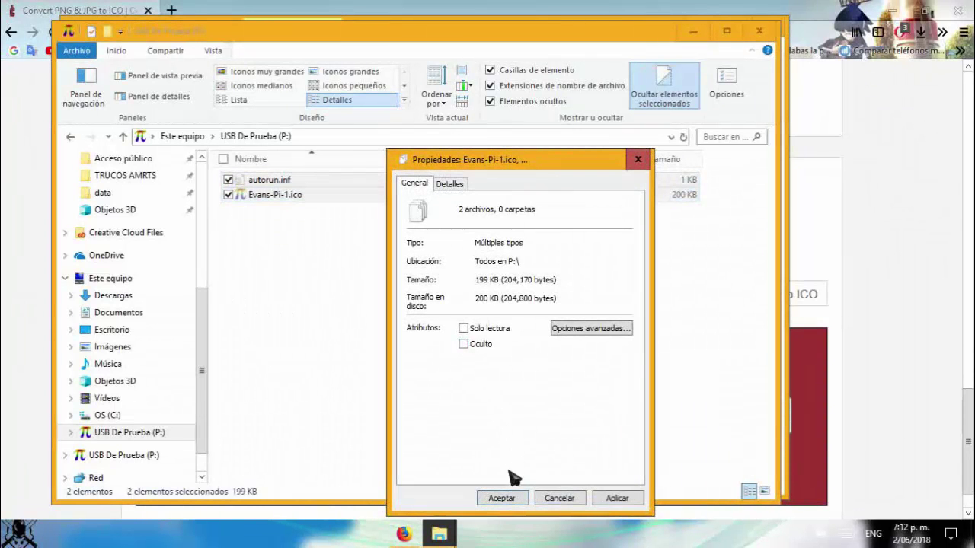
click(616, 498)
click(501, 498)
right_click(468, 376)
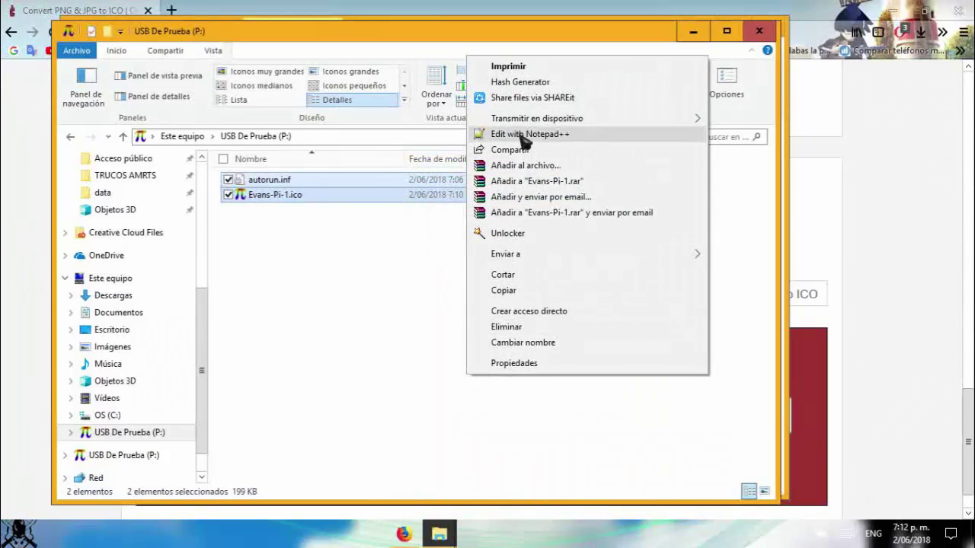
click(421, 318)
right_click(421, 316)
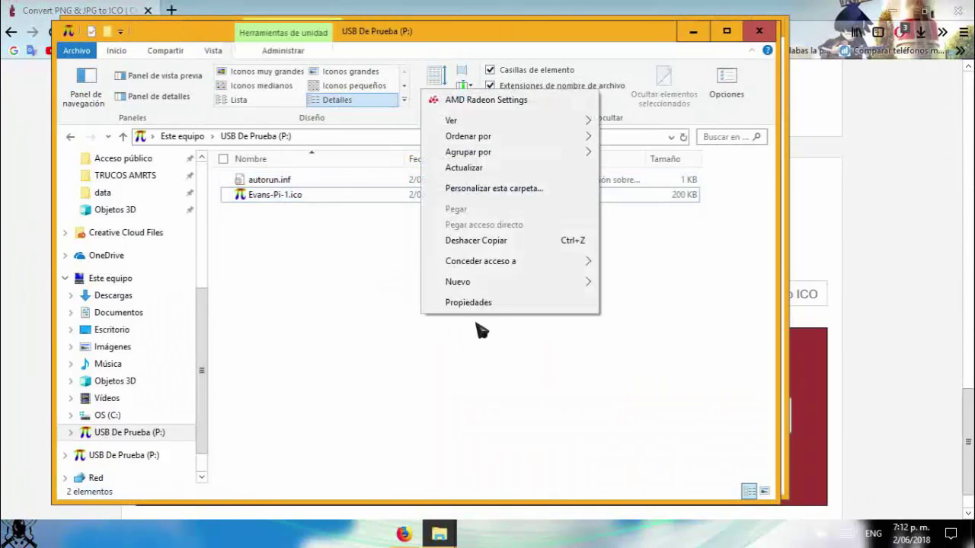
click(536, 168)
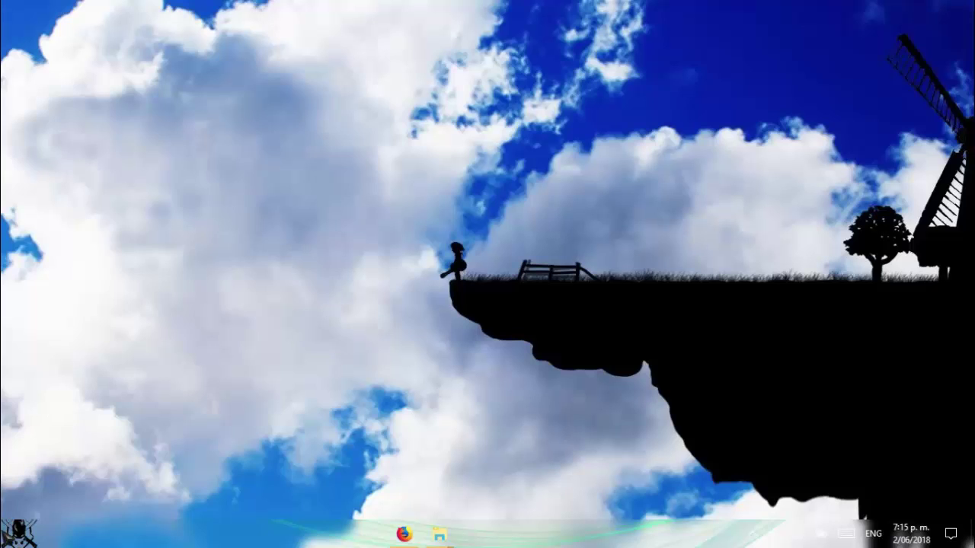
Step: Open Símbolo del sistema and look up the USB drive's letter in a new Este equipo window
click(8, 539)
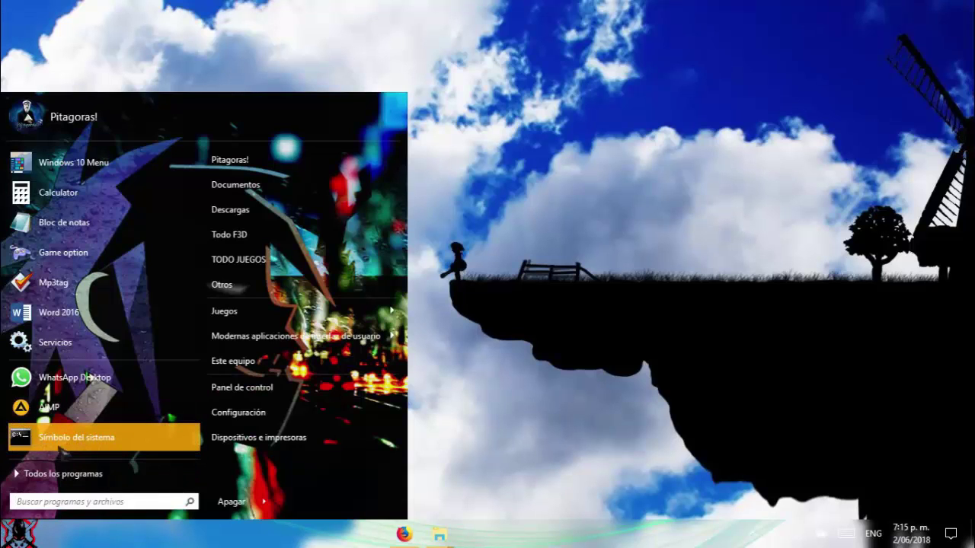
click(106, 445)
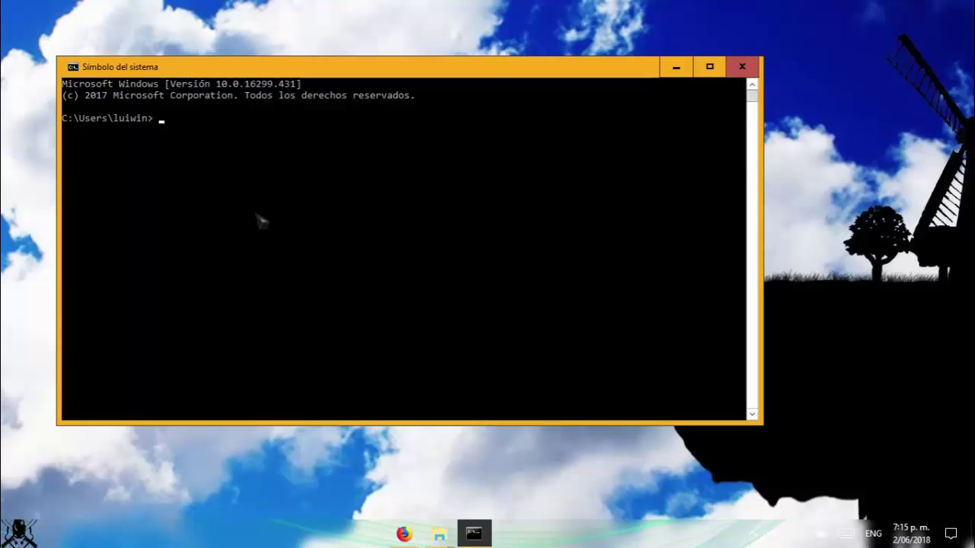
click(448, 537)
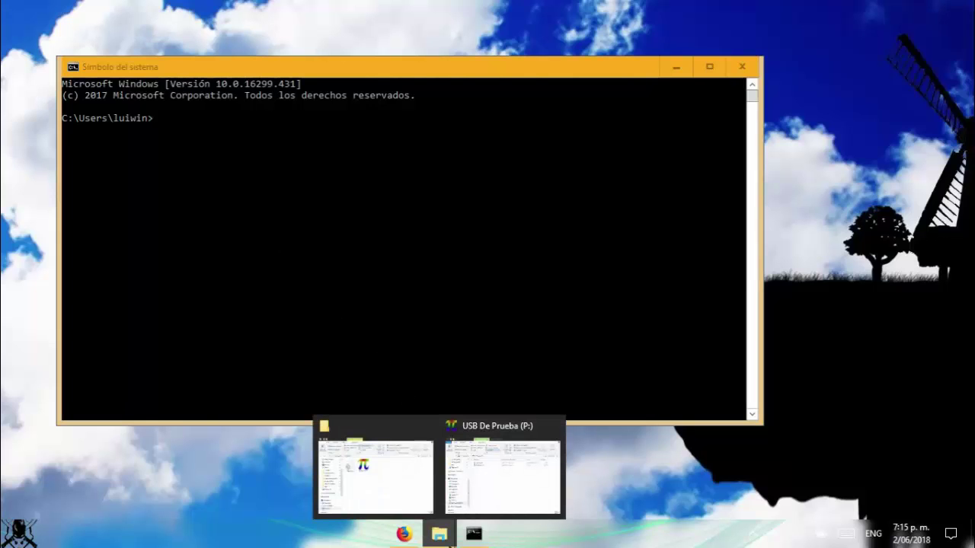
key(super)
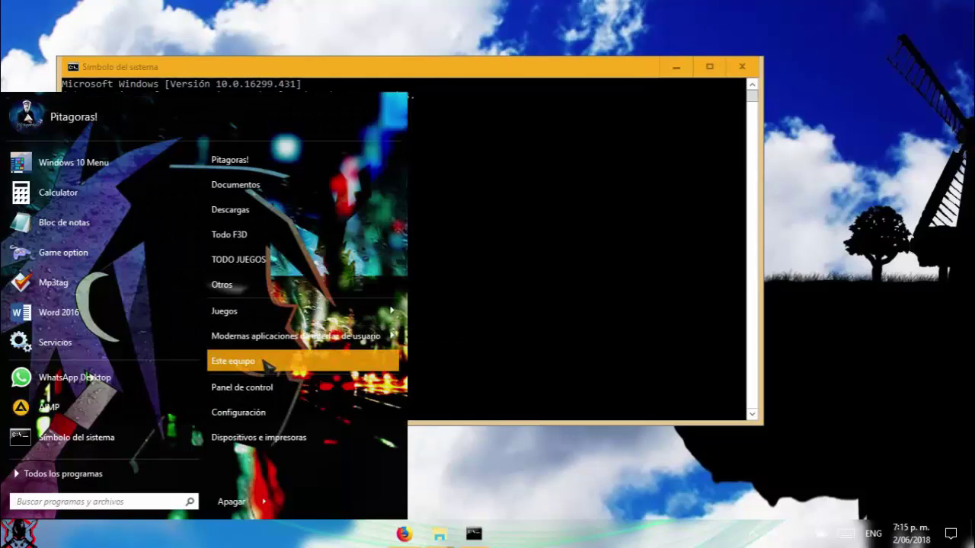
key(Escape)
key(super+e)
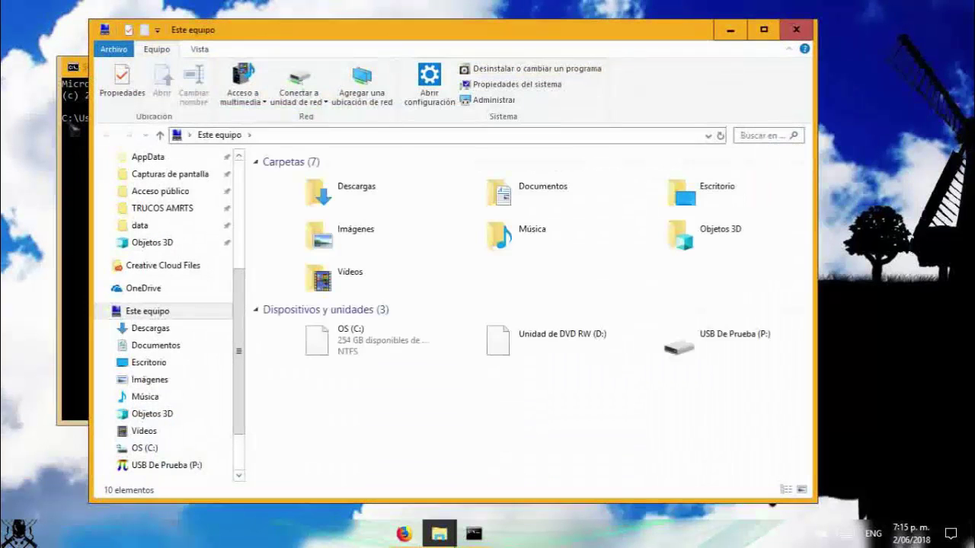
click(761, 333)
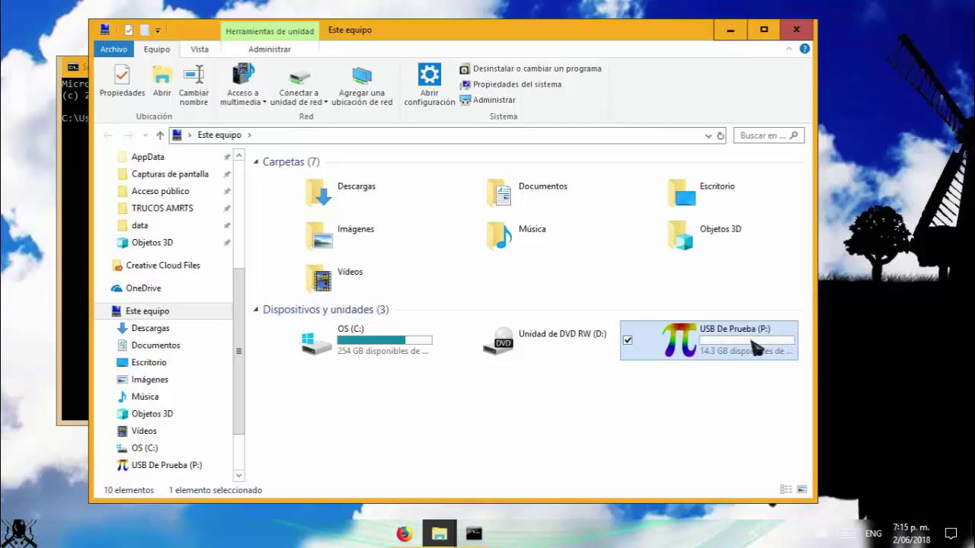
mouse_move(775, 344)
Step: In Símbolo del sistema, change to drive P:, run ATTRIB +H +S on its files, and close the console
click(79, 278)
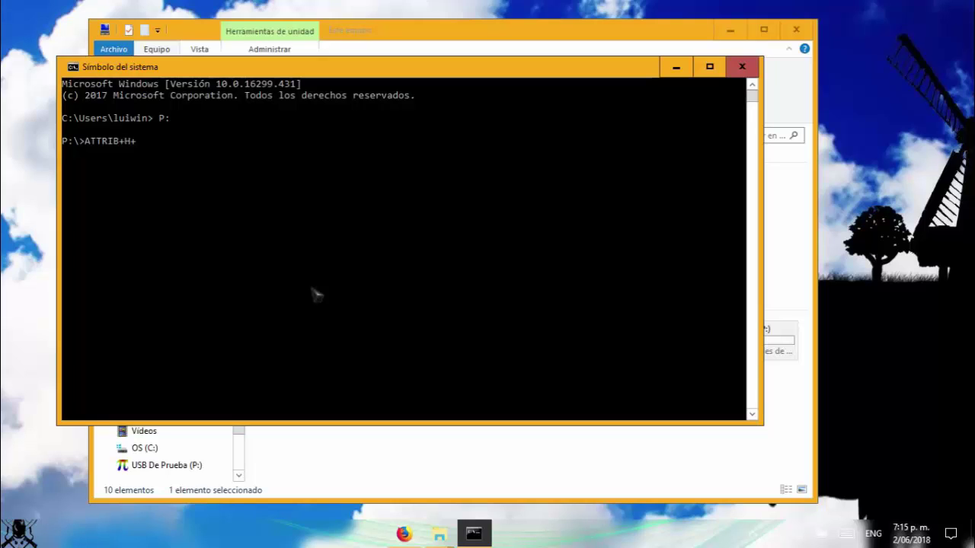
key(Return)
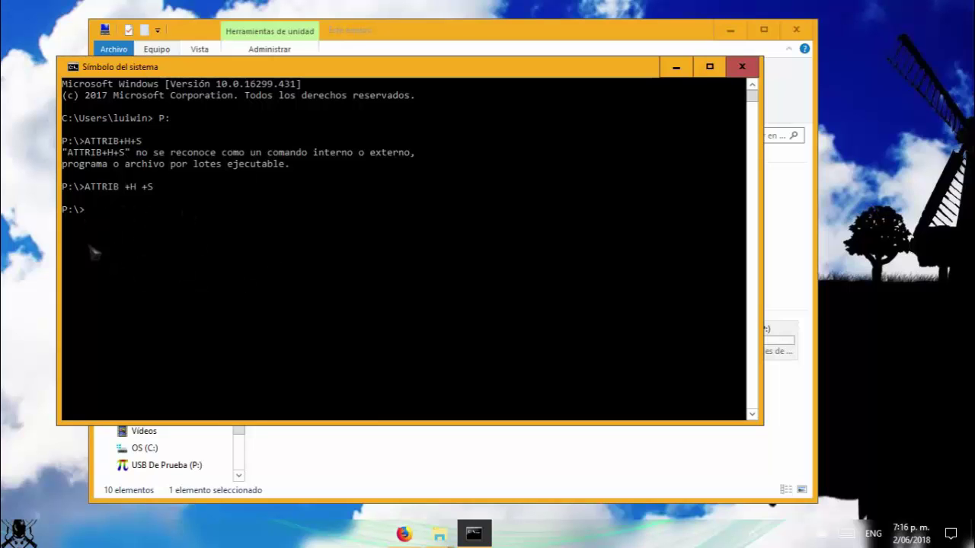
click(733, 66)
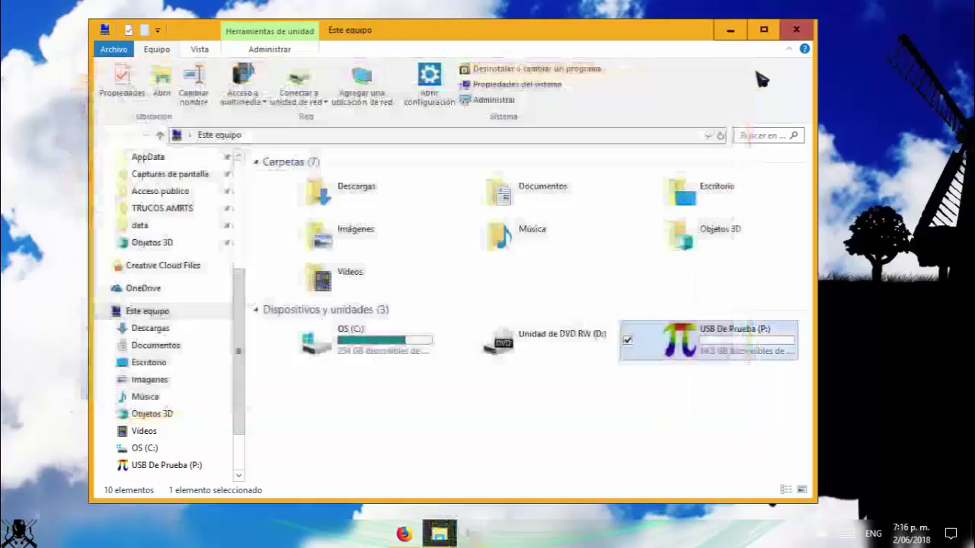
Step: Return to the open USB De Prueba (P:) folder and refresh it to check whether the two files are still listed
mouse_move(439, 533)
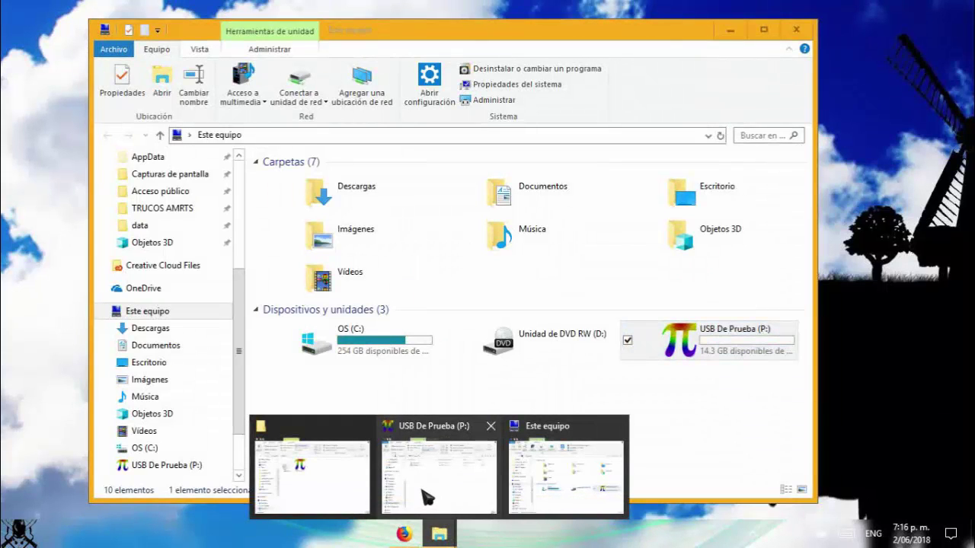
click(426, 497)
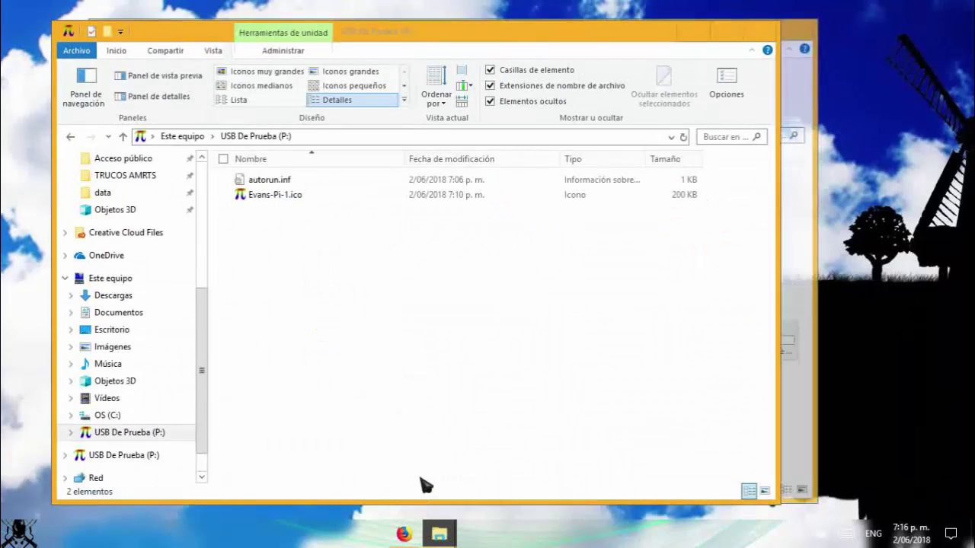
right_click(345, 281)
click(275, 278)
drag(311, 243, 270, 180)
drag(379, 293, 317, 285)
right_click(332, 268)
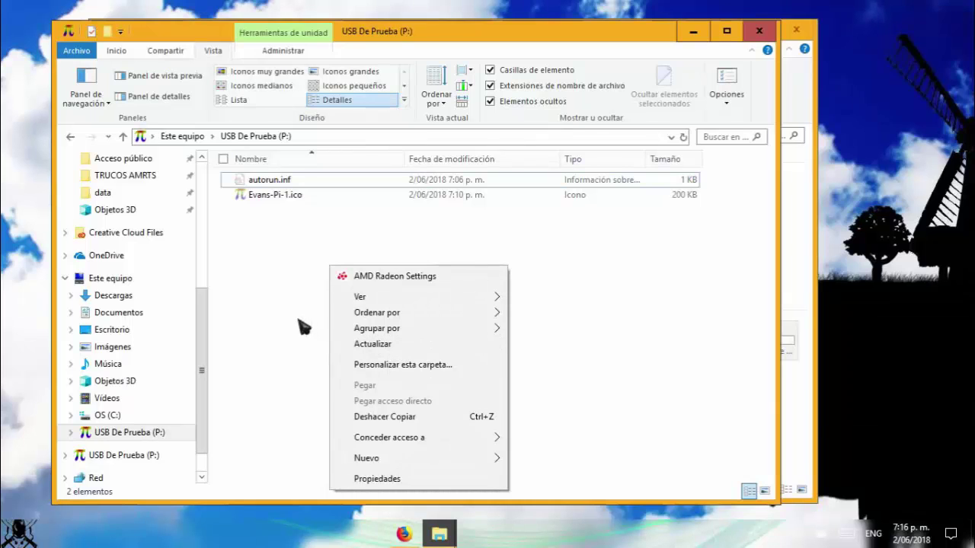
click(364, 347)
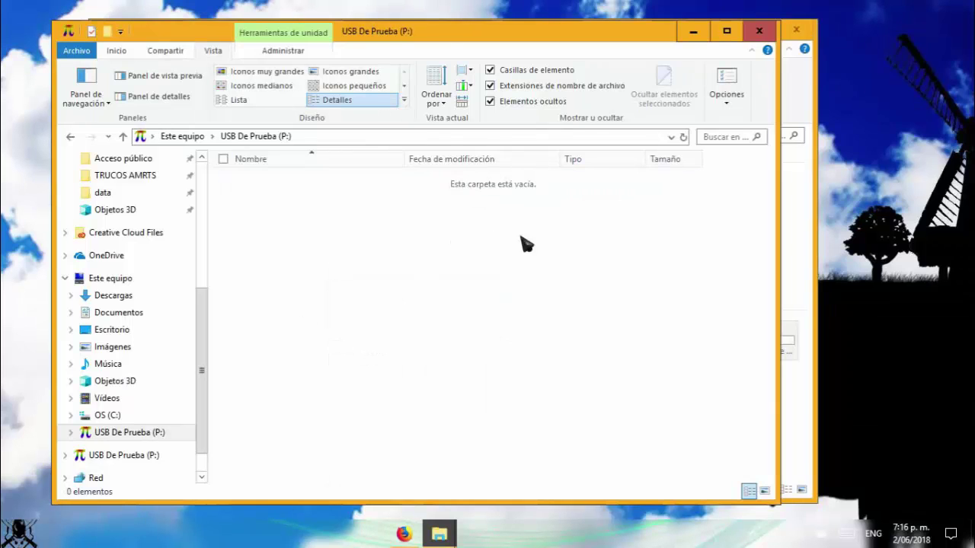
Step: Return from the USB drive's folder to Este equipo and eject USB De Prueba (P:)
click(71, 136)
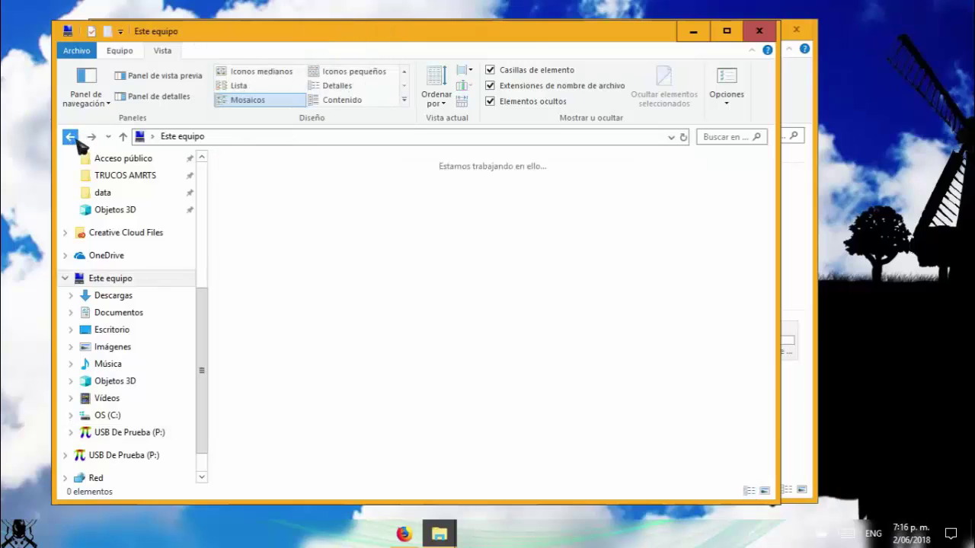
click(92, 138)
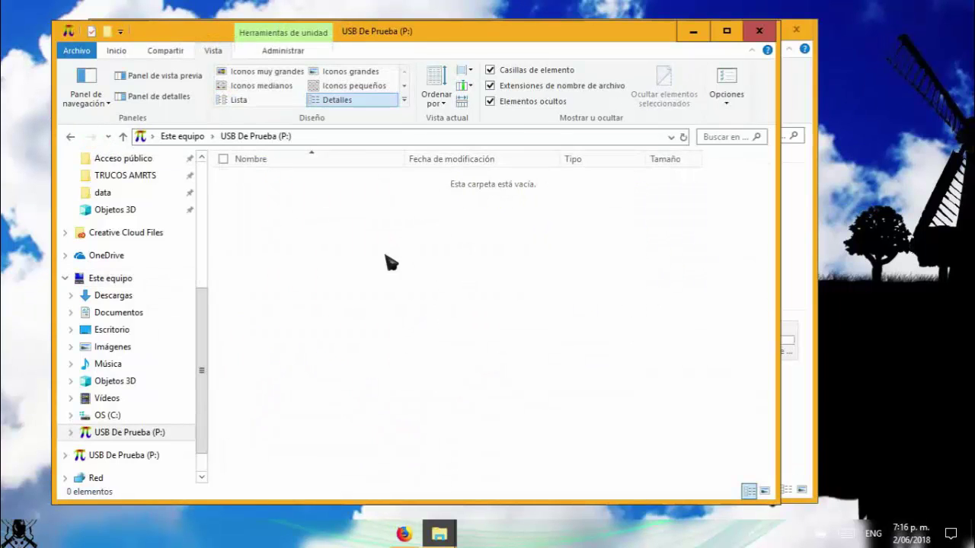
click(71, 136)
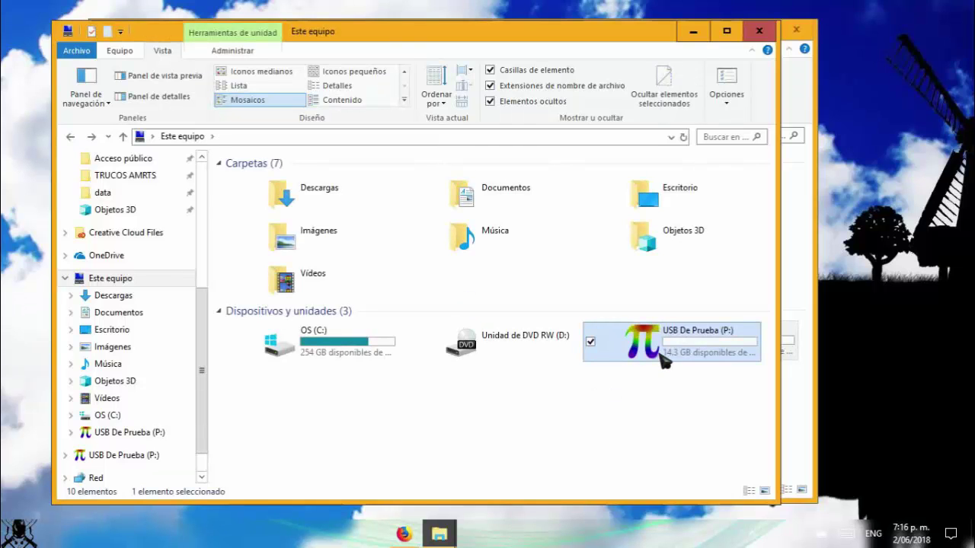
right_click(660, 355)
click(704, 415)
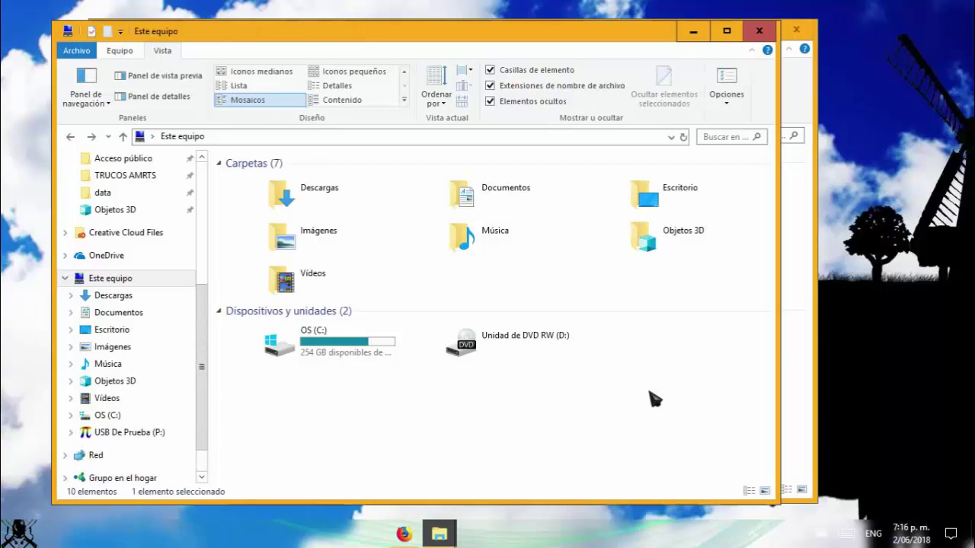
Step: Open the reconnected USB De Prueba (P:) drive and refresh its folder to check whether the two files are listed
click(583, 354)
double_click(581, 356)
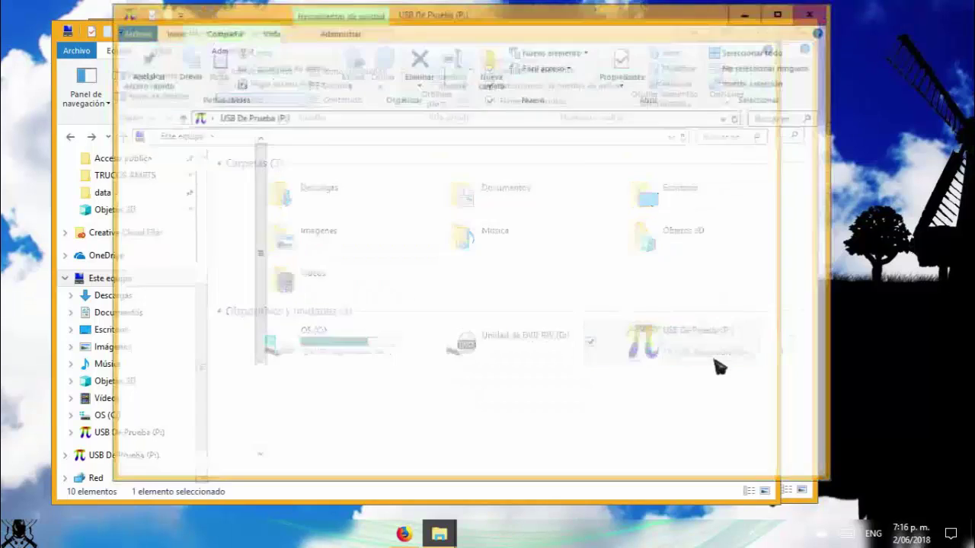
right_click(475, 260)
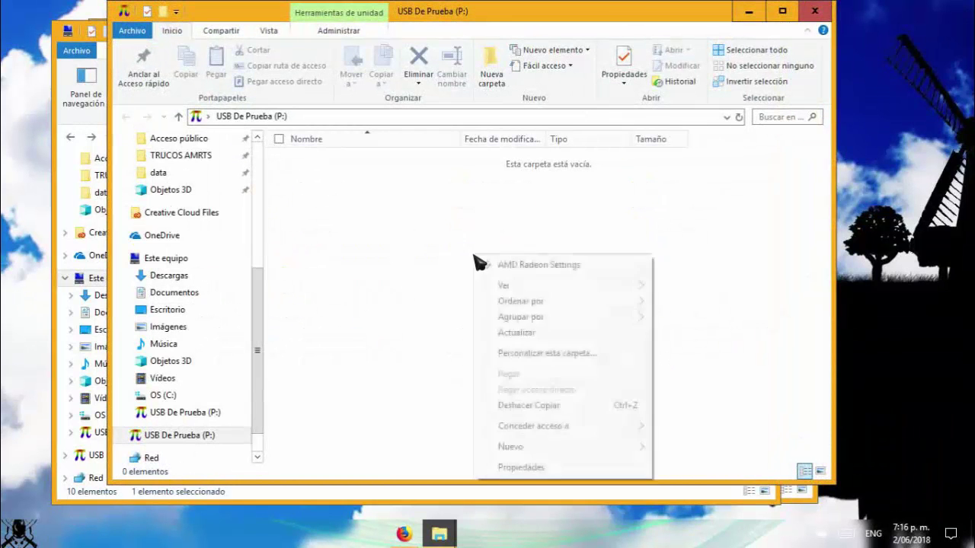
click(550, 335)
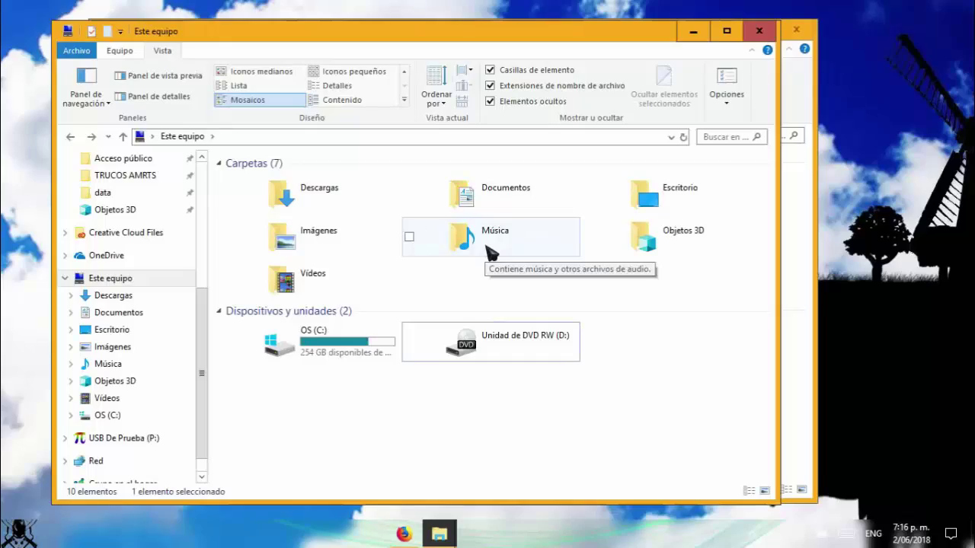
Step: Close both open Este equipo windows
click(759, 30)
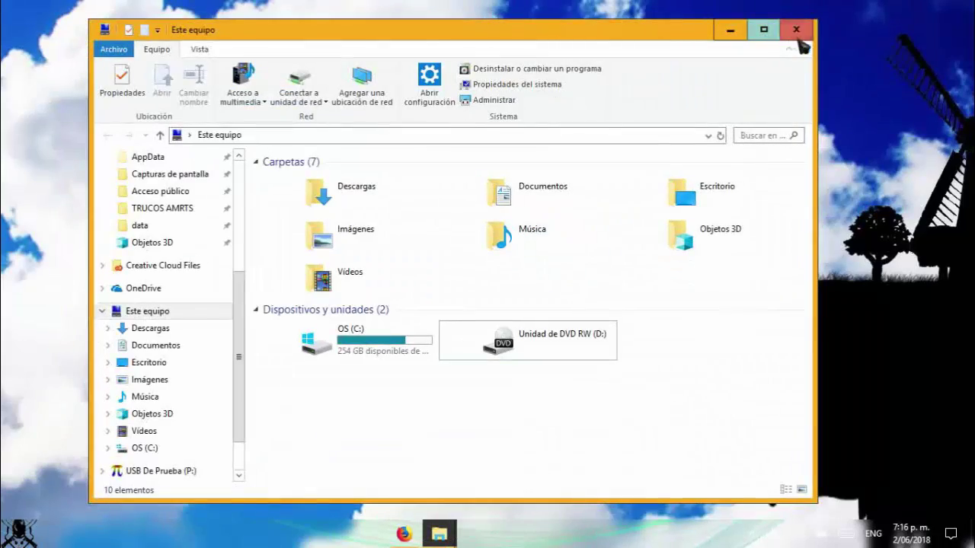
click(796, 31)
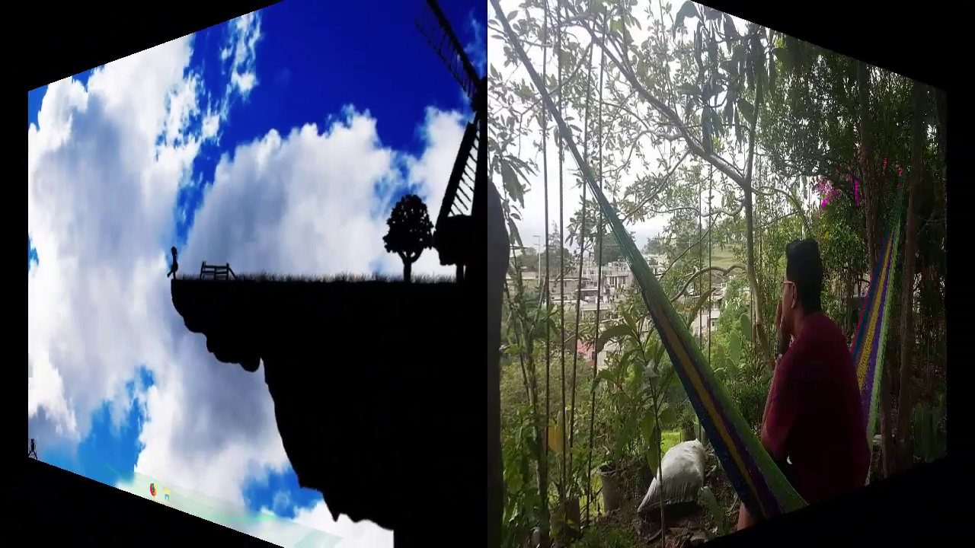